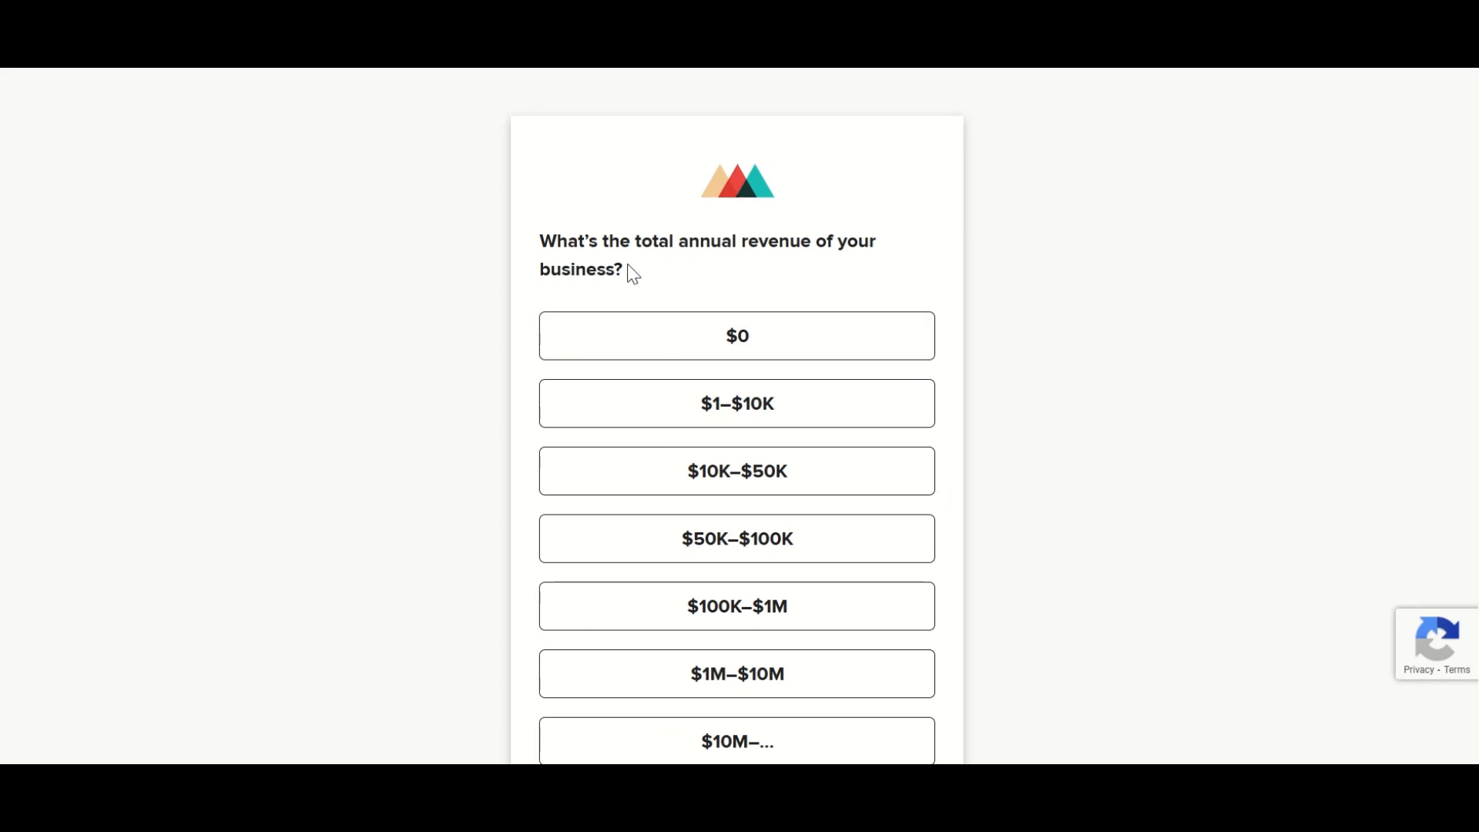
- Get through the onboarding questions and authorize LeadConnector to connect, with the option to create a new Printful store
scroll(839, 419, "down", 1)
scroll(898, 489, "down", 2)
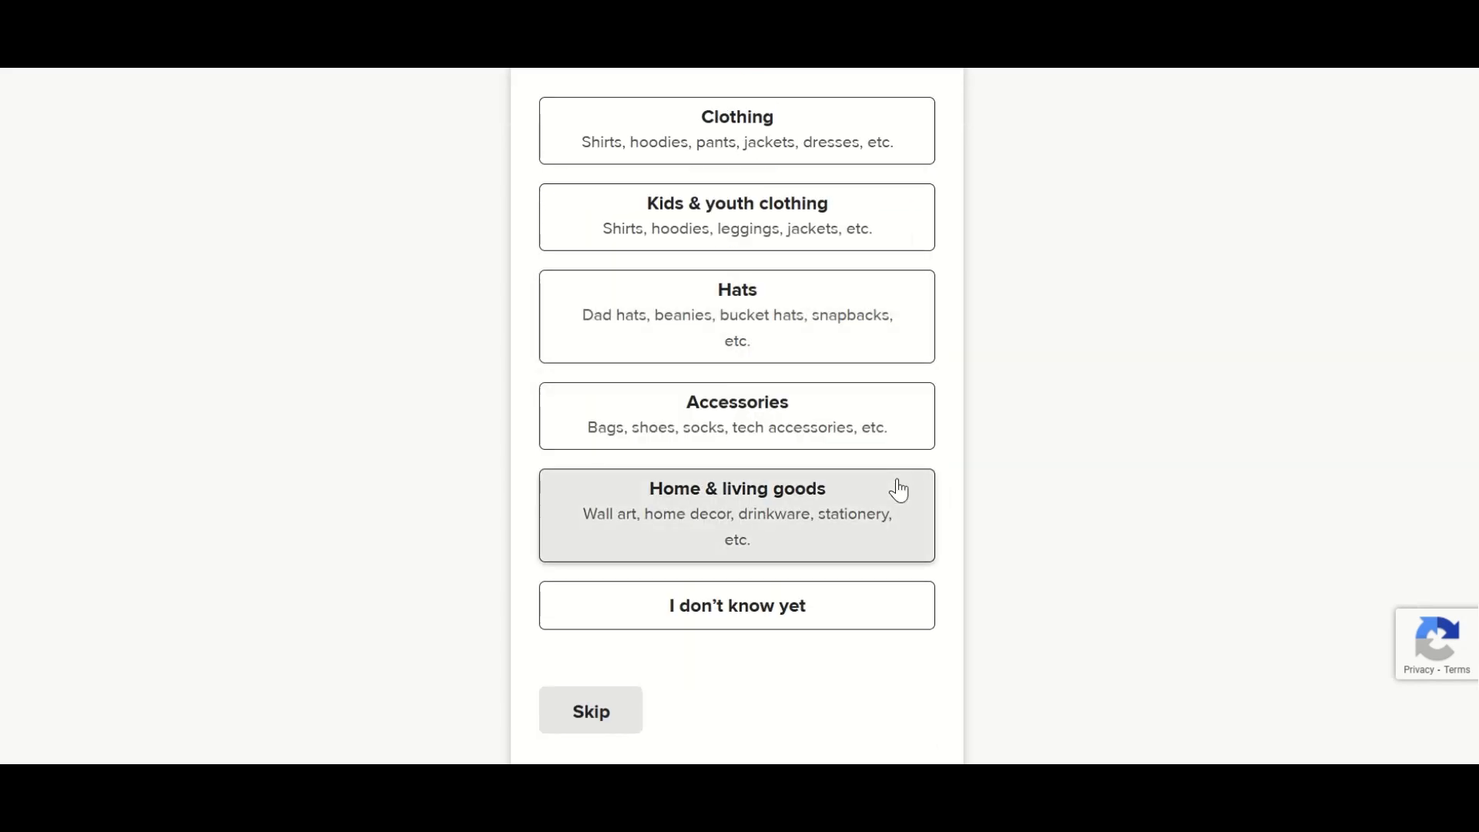
scroll(825, 486, "up", 2)
left_click(749, 532)
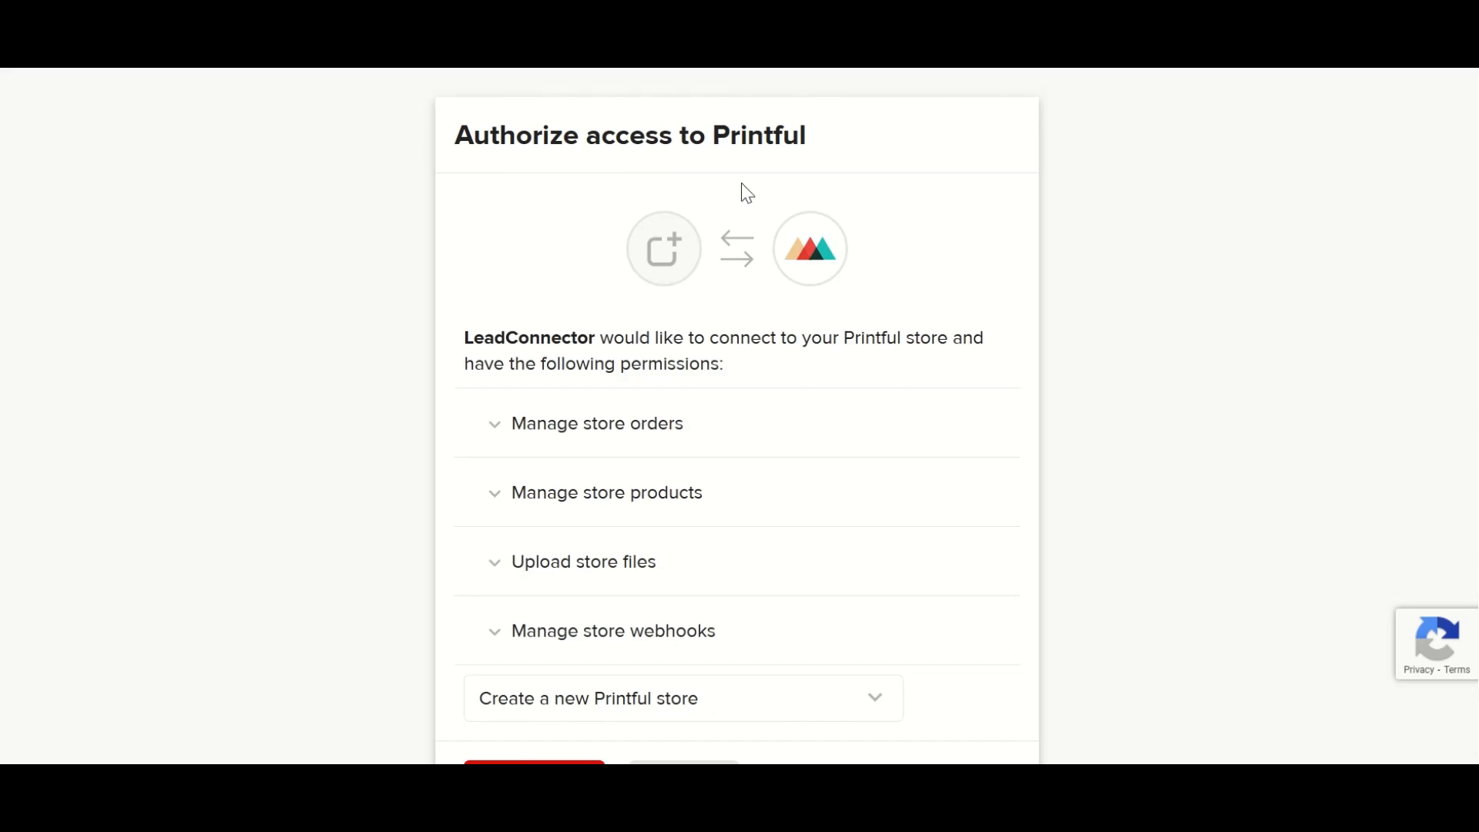
scroll(830, 389, "down", 3)
left_click(545, 704)
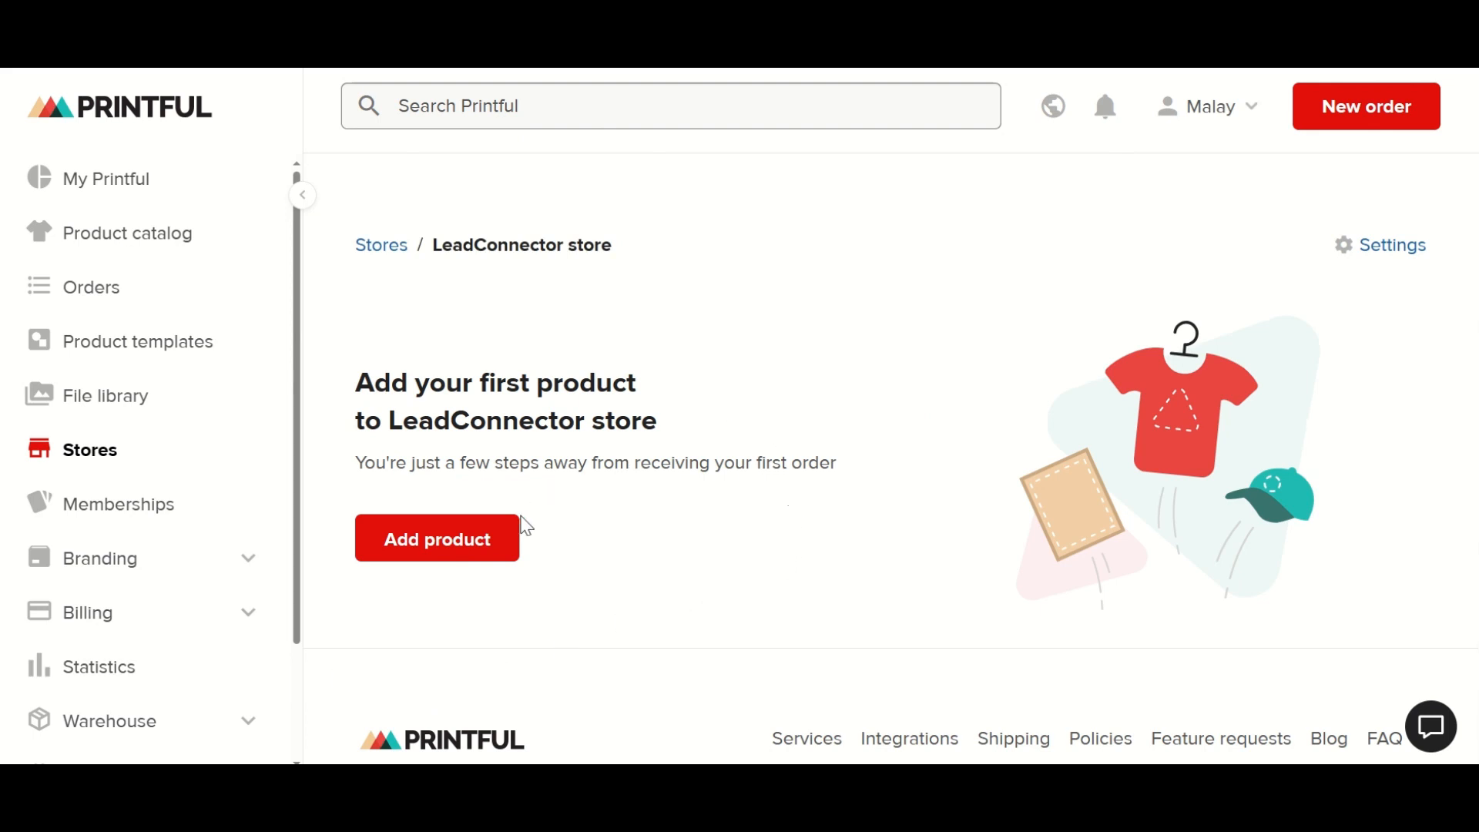
- Open the product catalog from the LeadConnector store and look through the New products collection
scroll(527, 526, "down", 2)
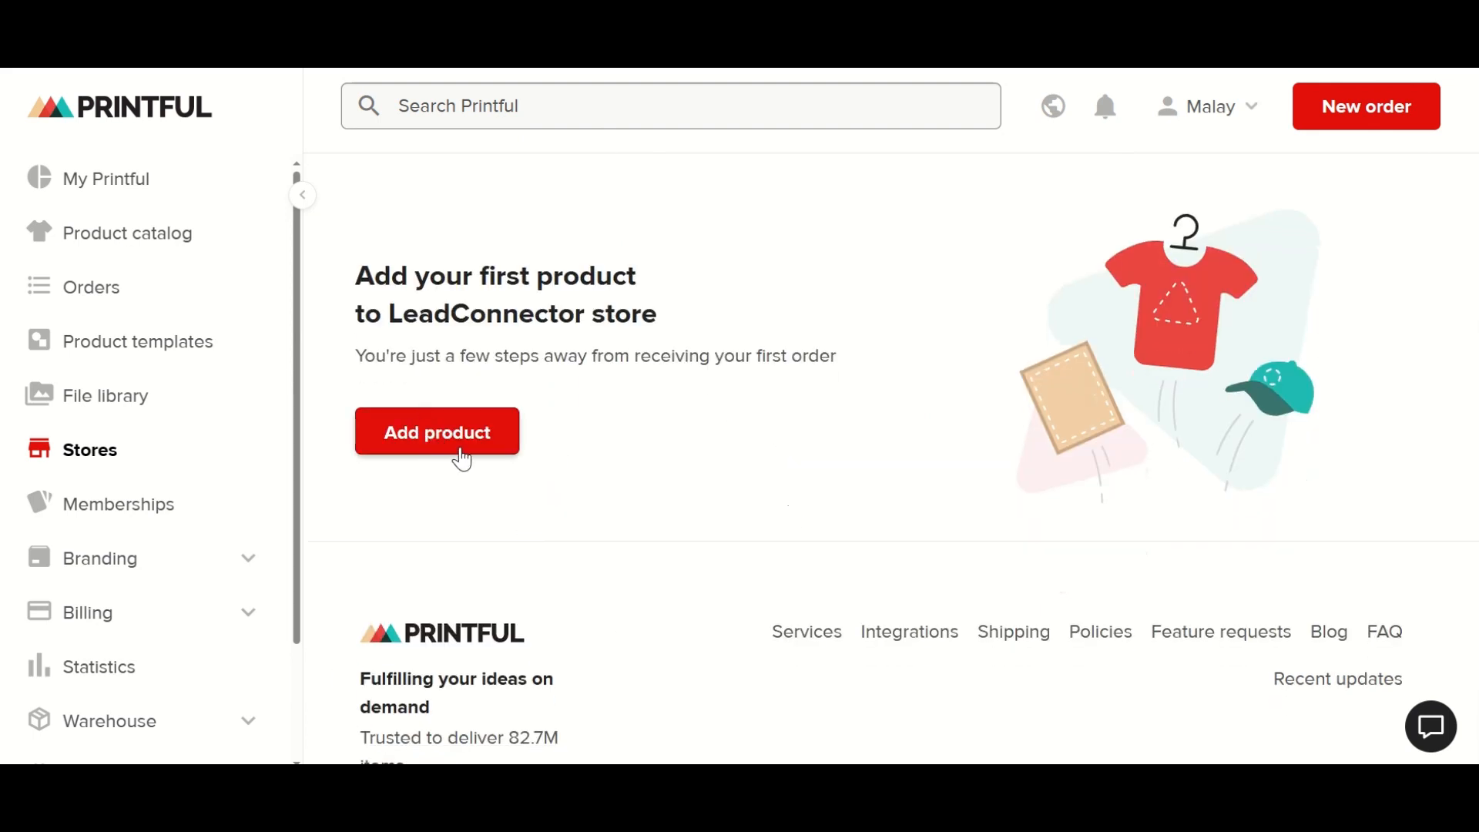
scroll(468, 501, "up", 2)
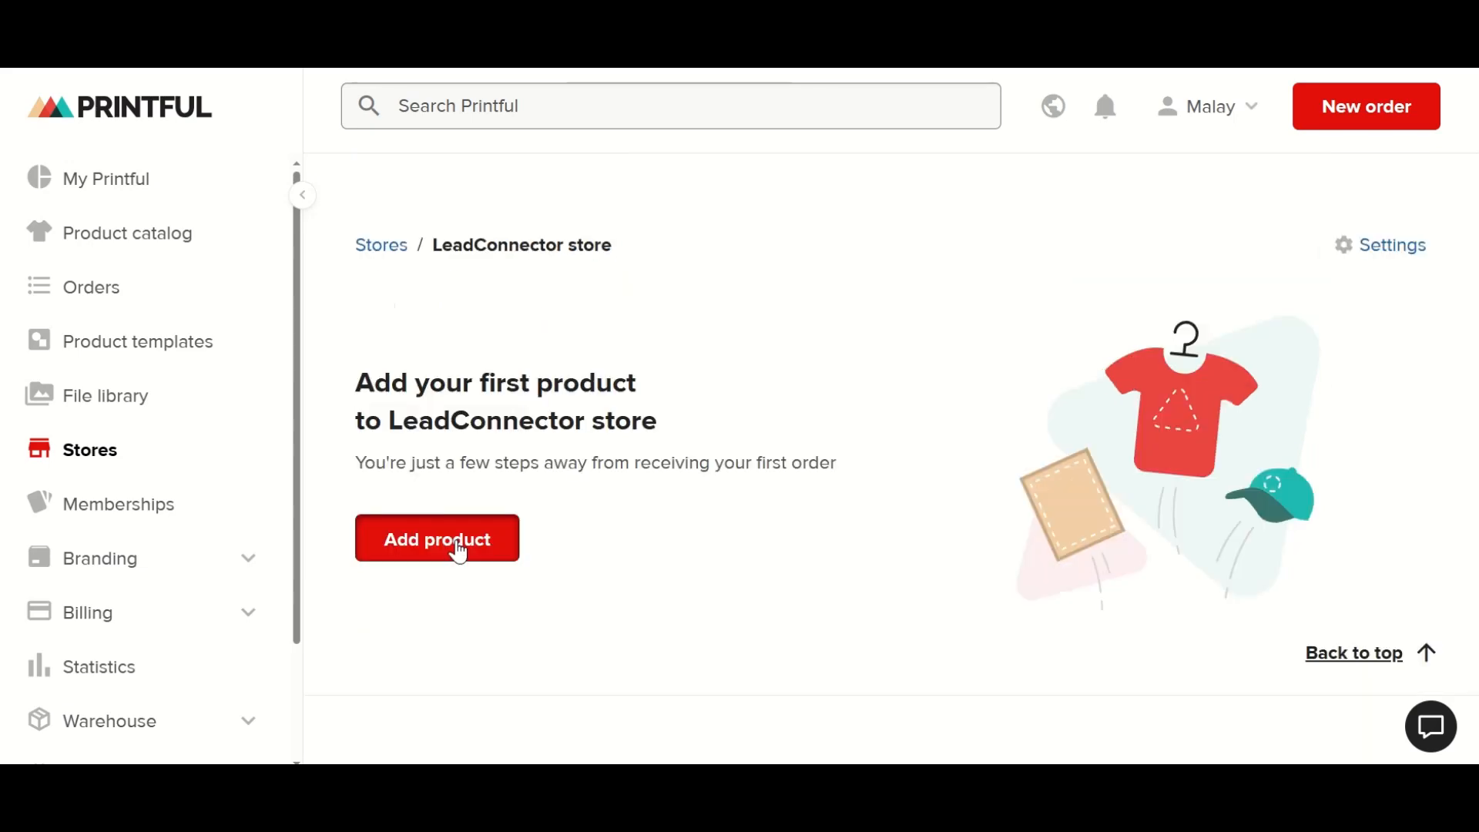
left_click(459, 547)
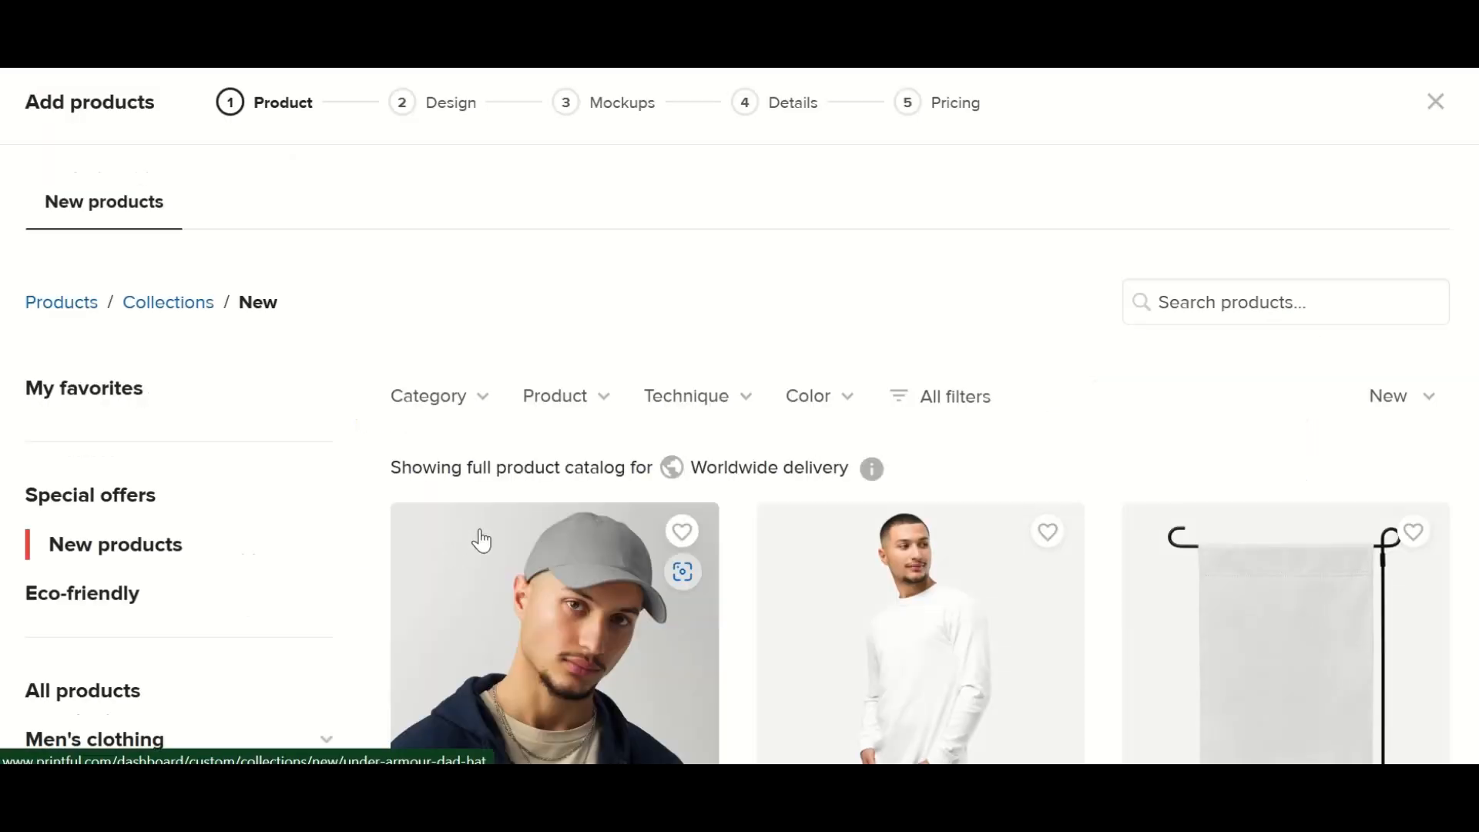
scroll(527, 518, "down", 5)
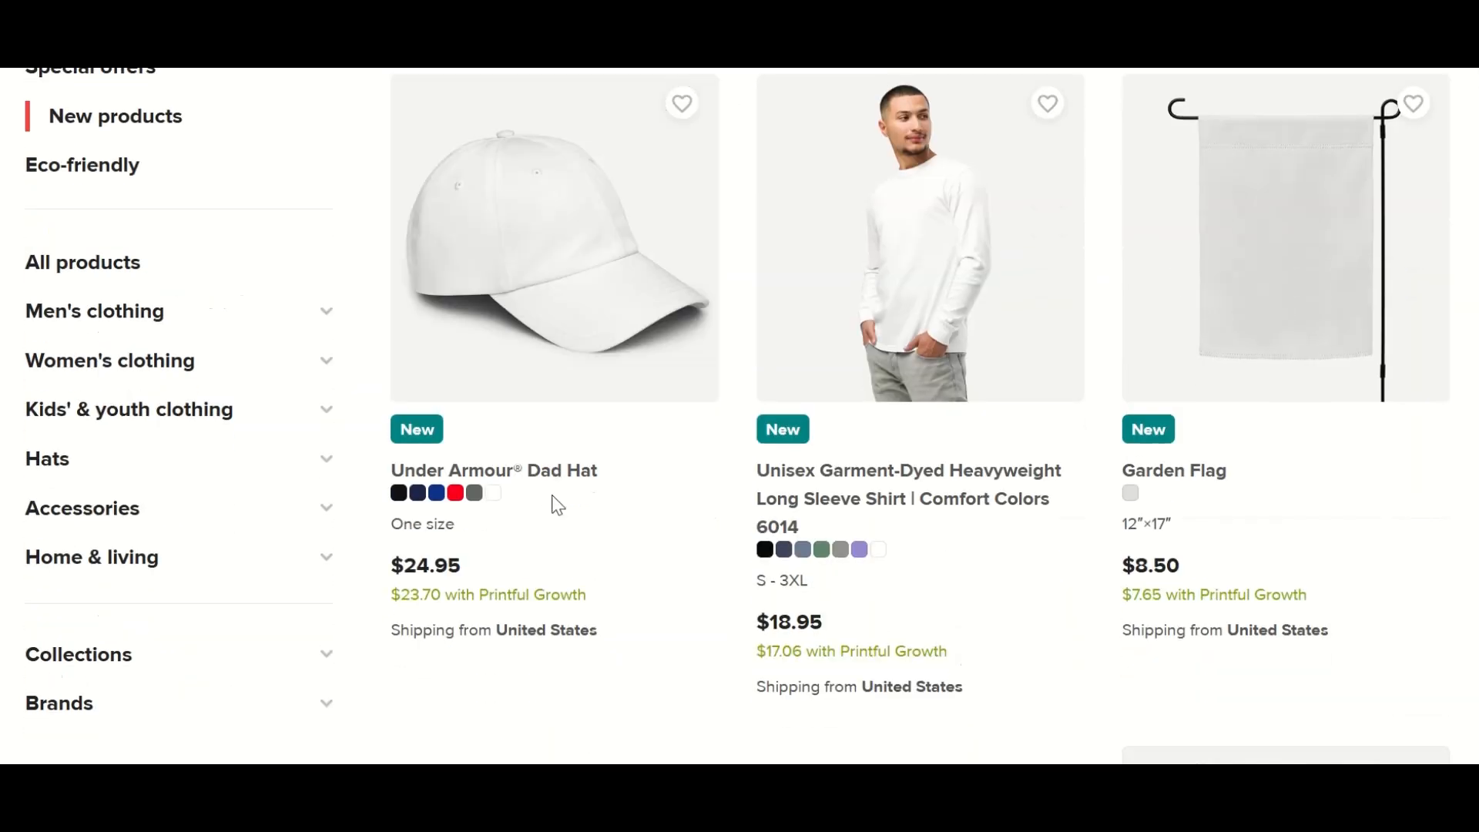
scroll(1170, 547, "up", 5)
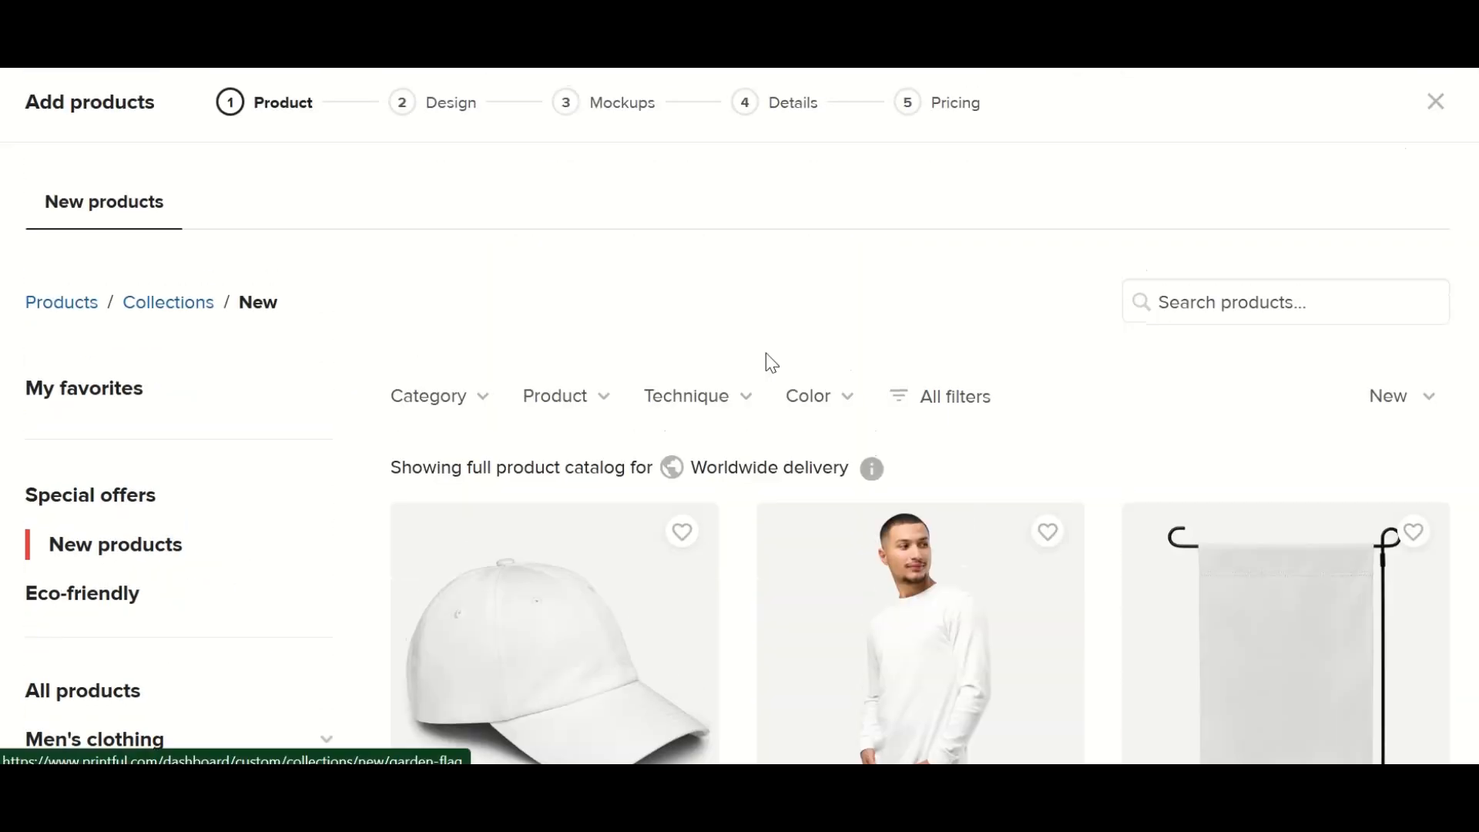
scroll(412, 436, "down", 12)
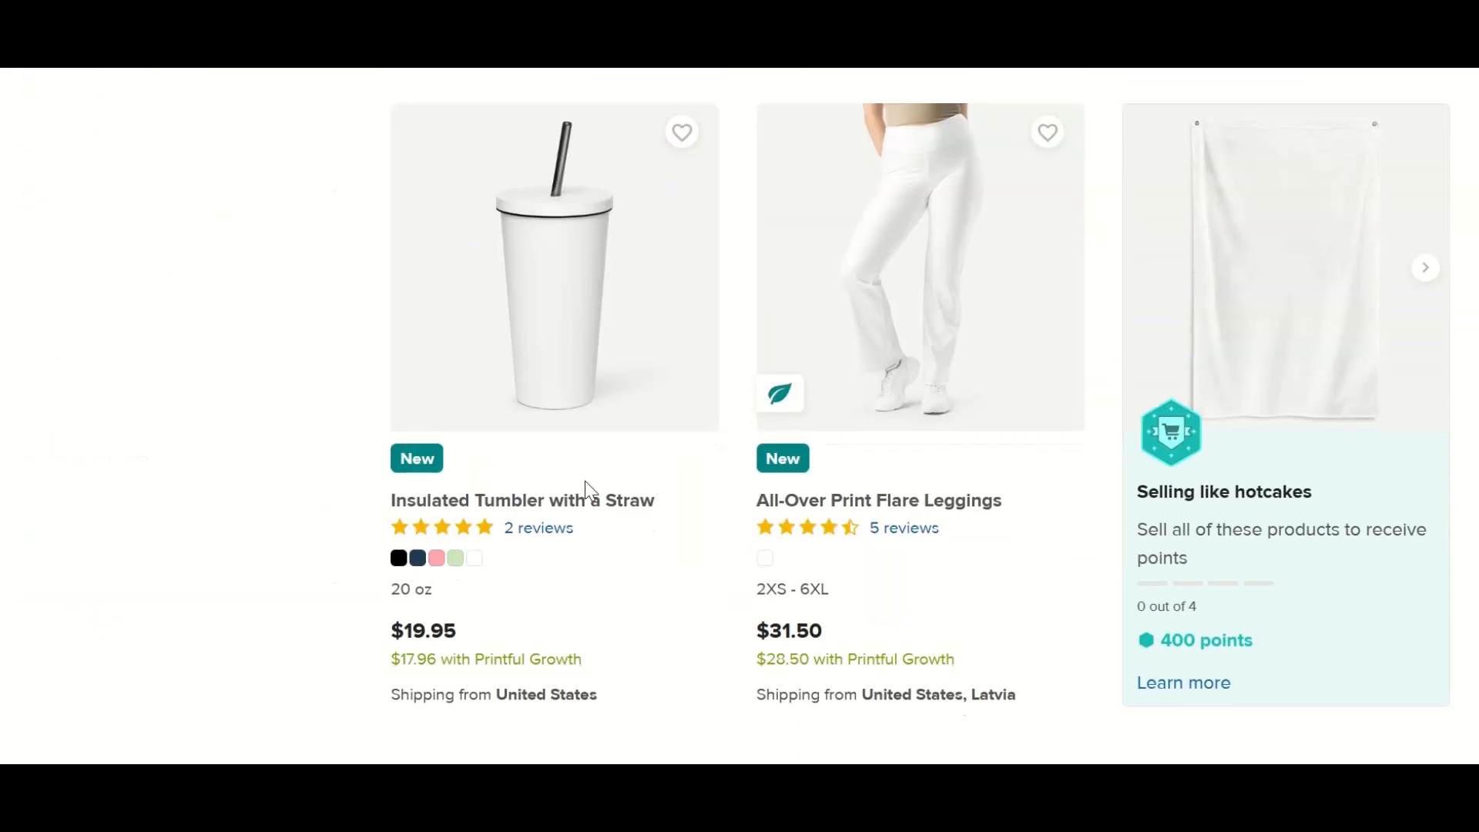
scroll(585, 481, "up", 8)
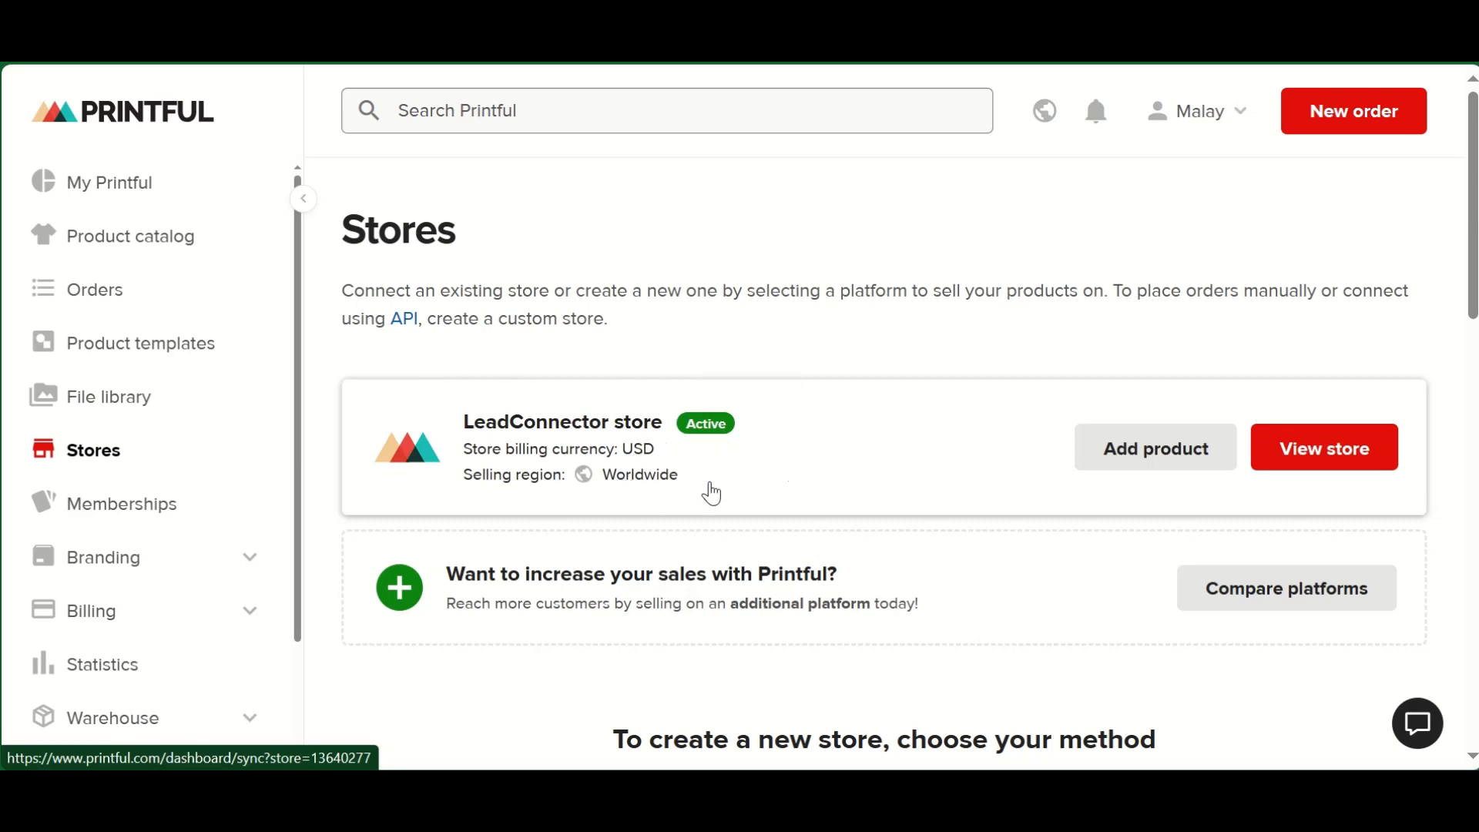
- Start adding a product to the LeadConnector store and choose the Under Armour Dad Hat
left_click(1170, 461)
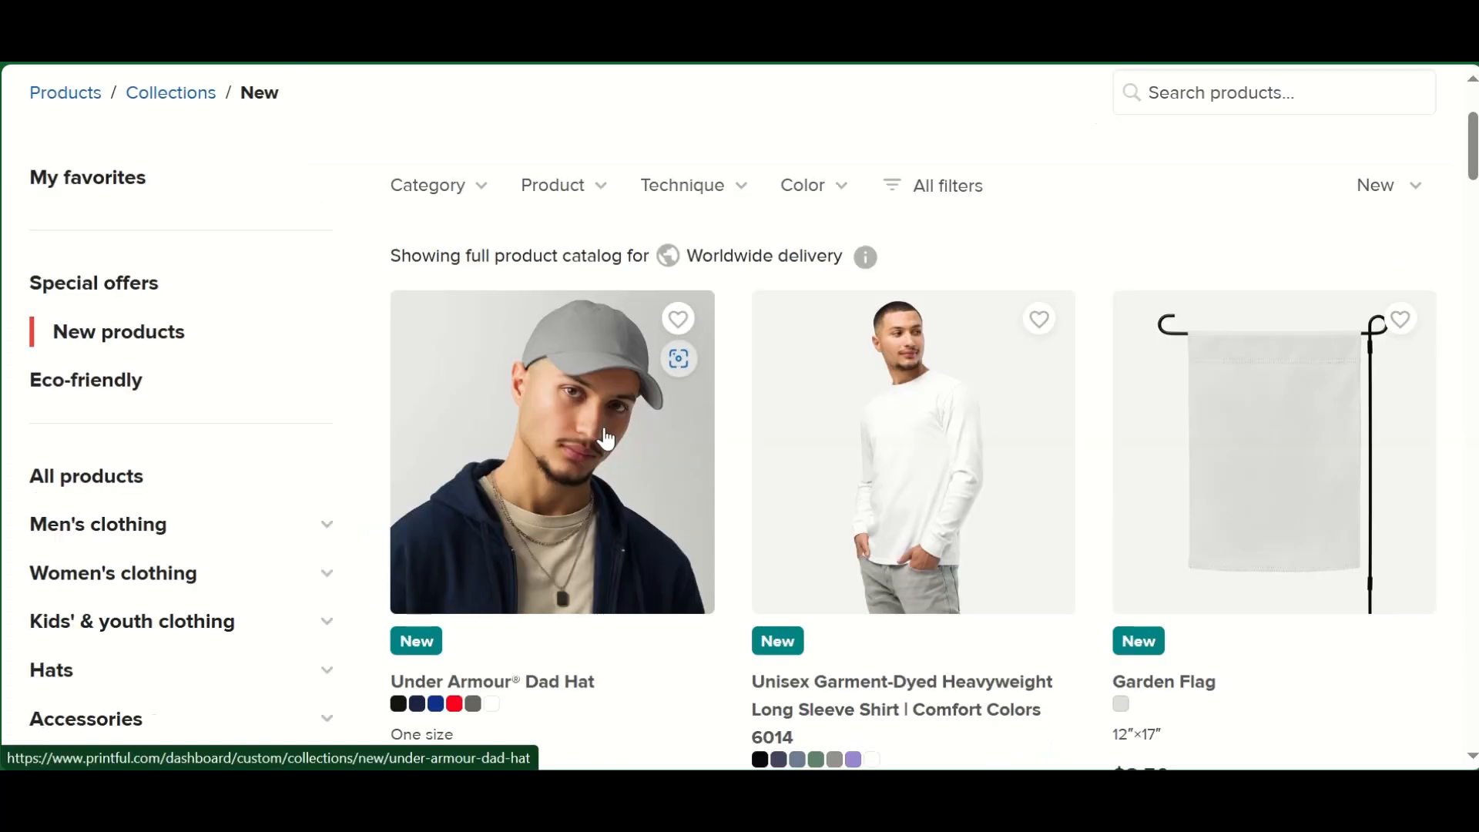
left_click(606, 439)
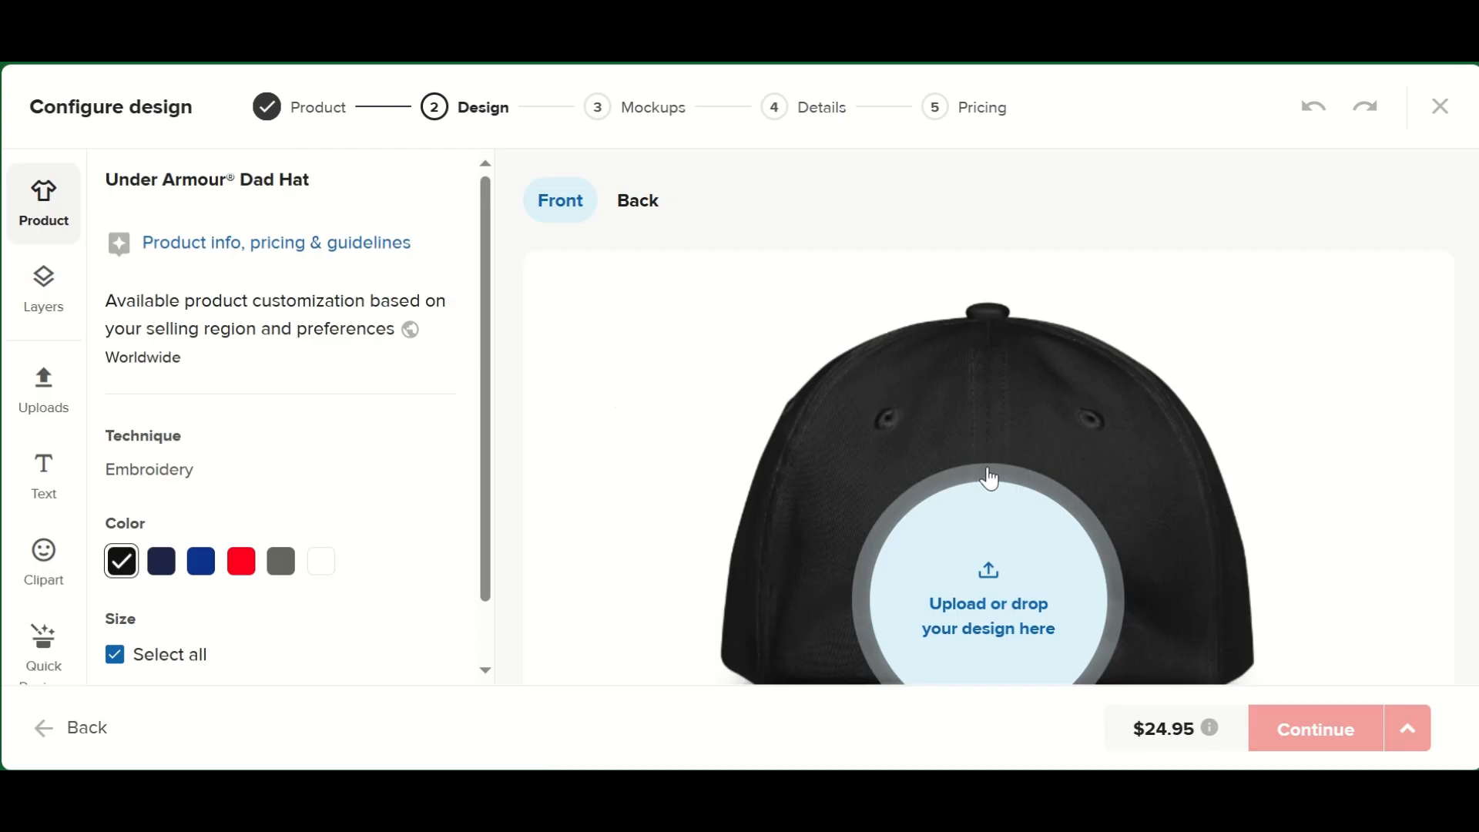
- Check the hat's front and back placements, and place MDS_logo2-removebg-preview.png from the file library on the front
scroll(449, 450, "down", 2)
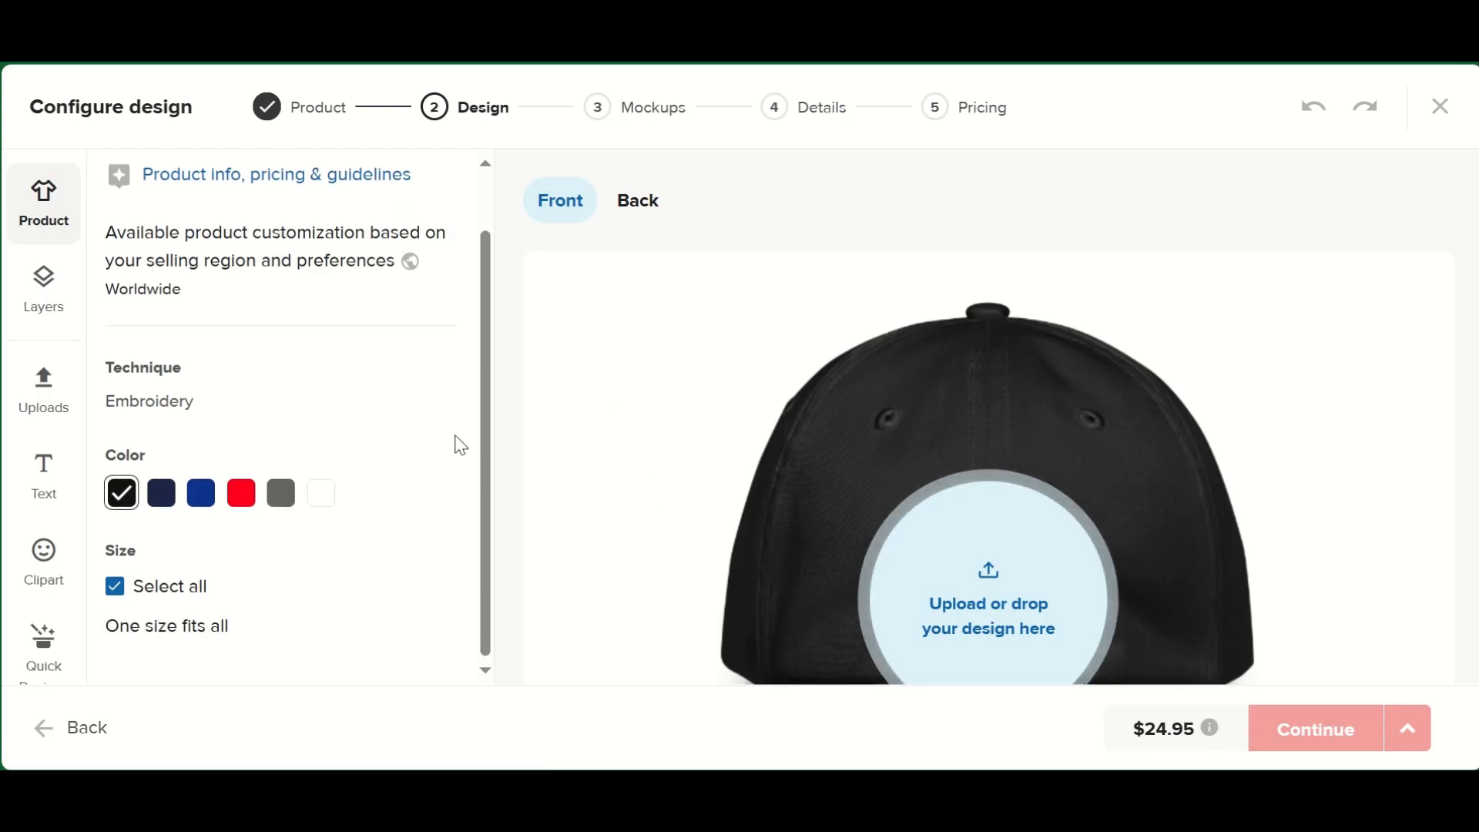
left_click(647, 204)
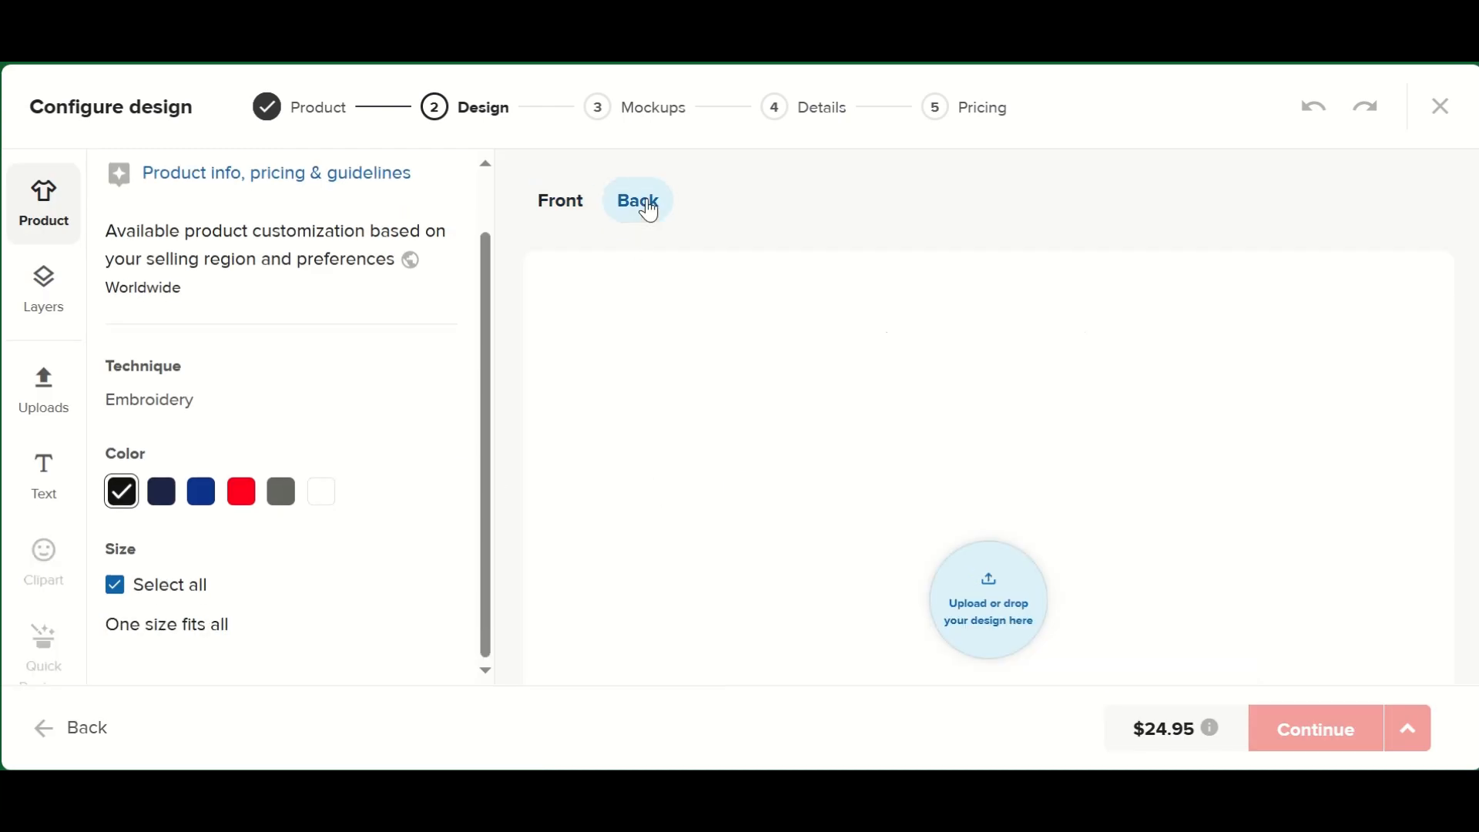
left_click(566, 203)
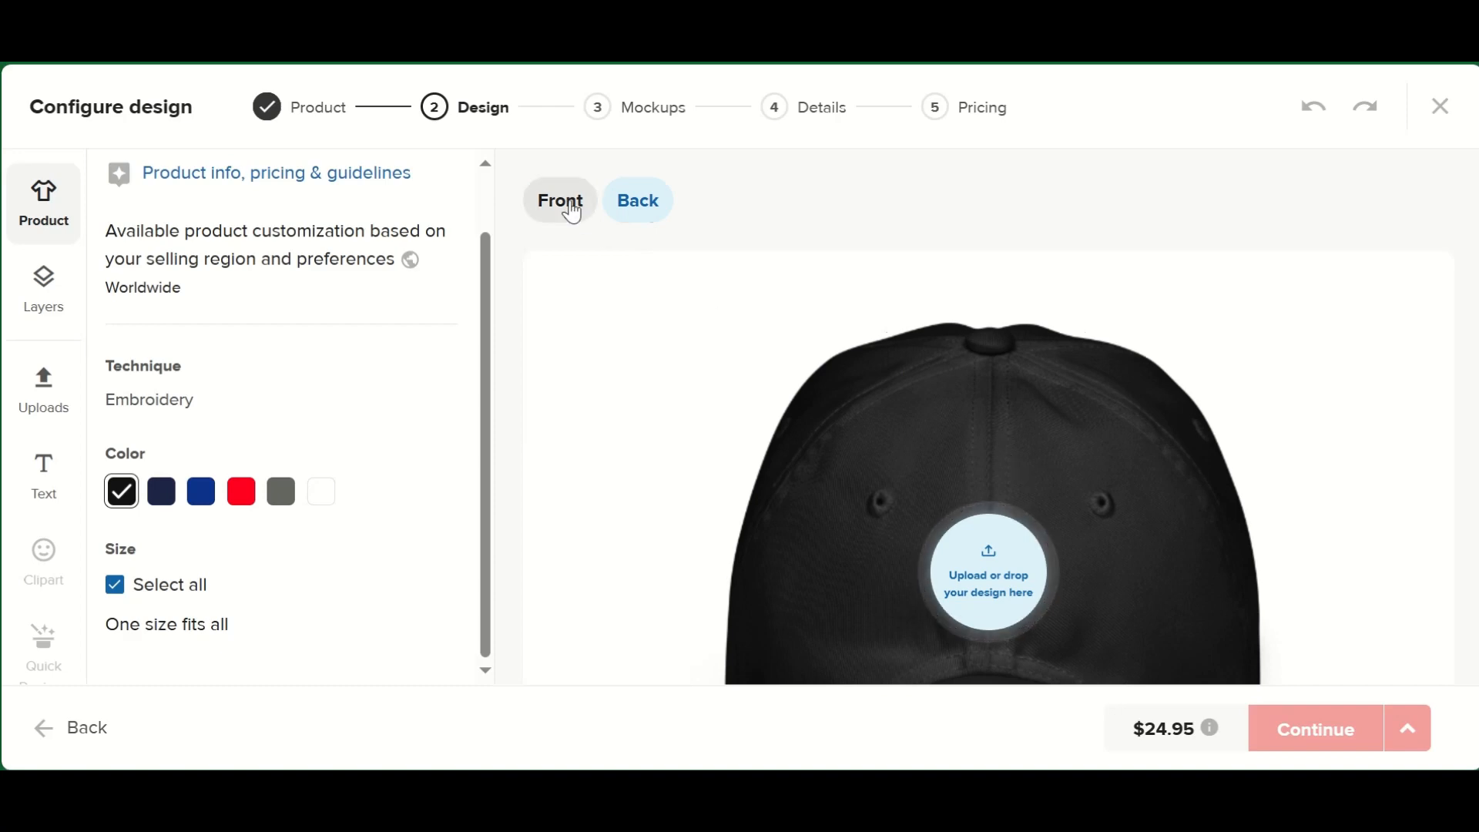
scroll(809, 385, "down", 3)
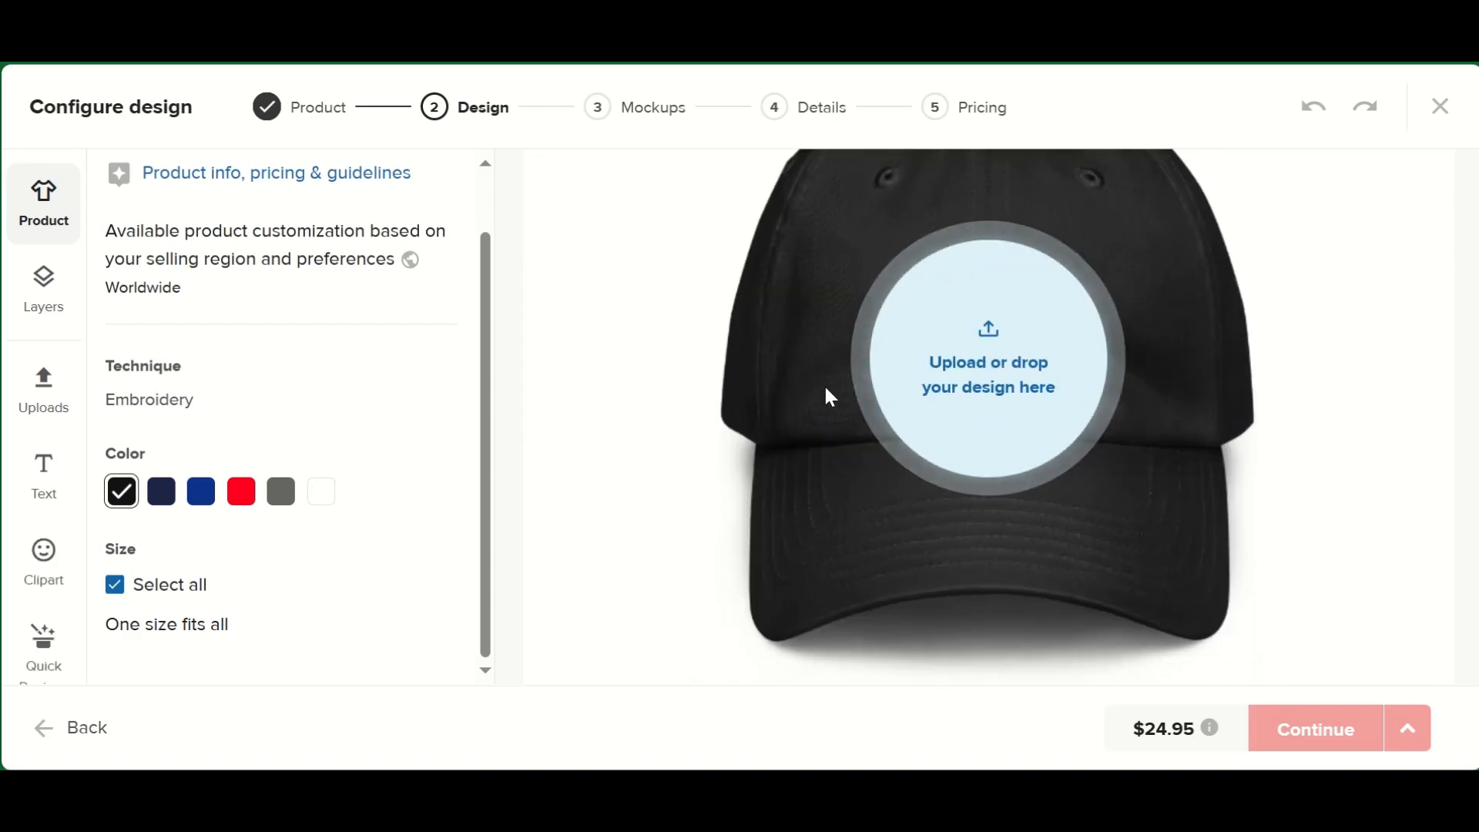
scroll(1116, 548, "down", 1)
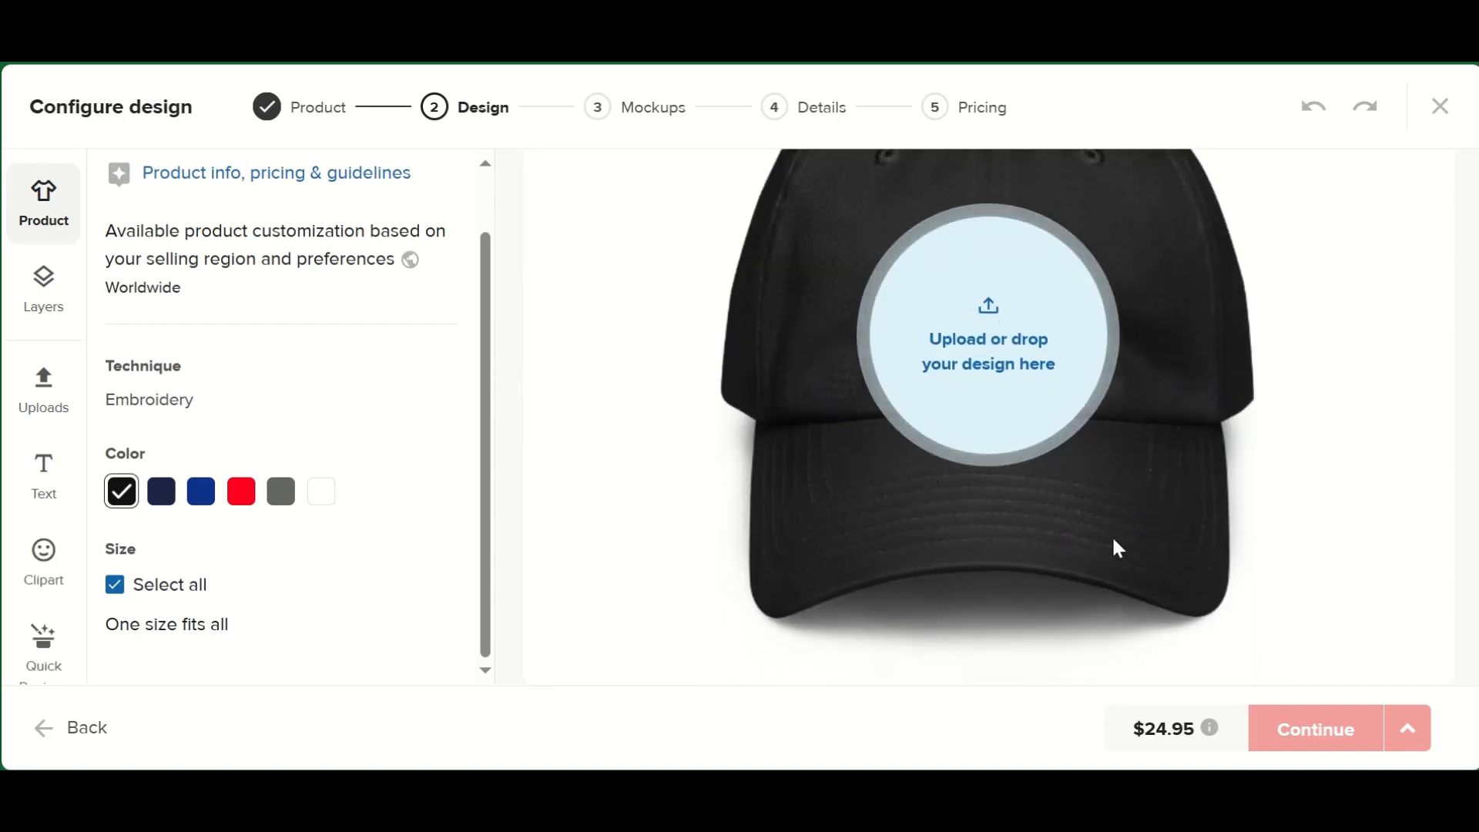
scroll(1146, 495, "up", 3)
left_click(984, 563)
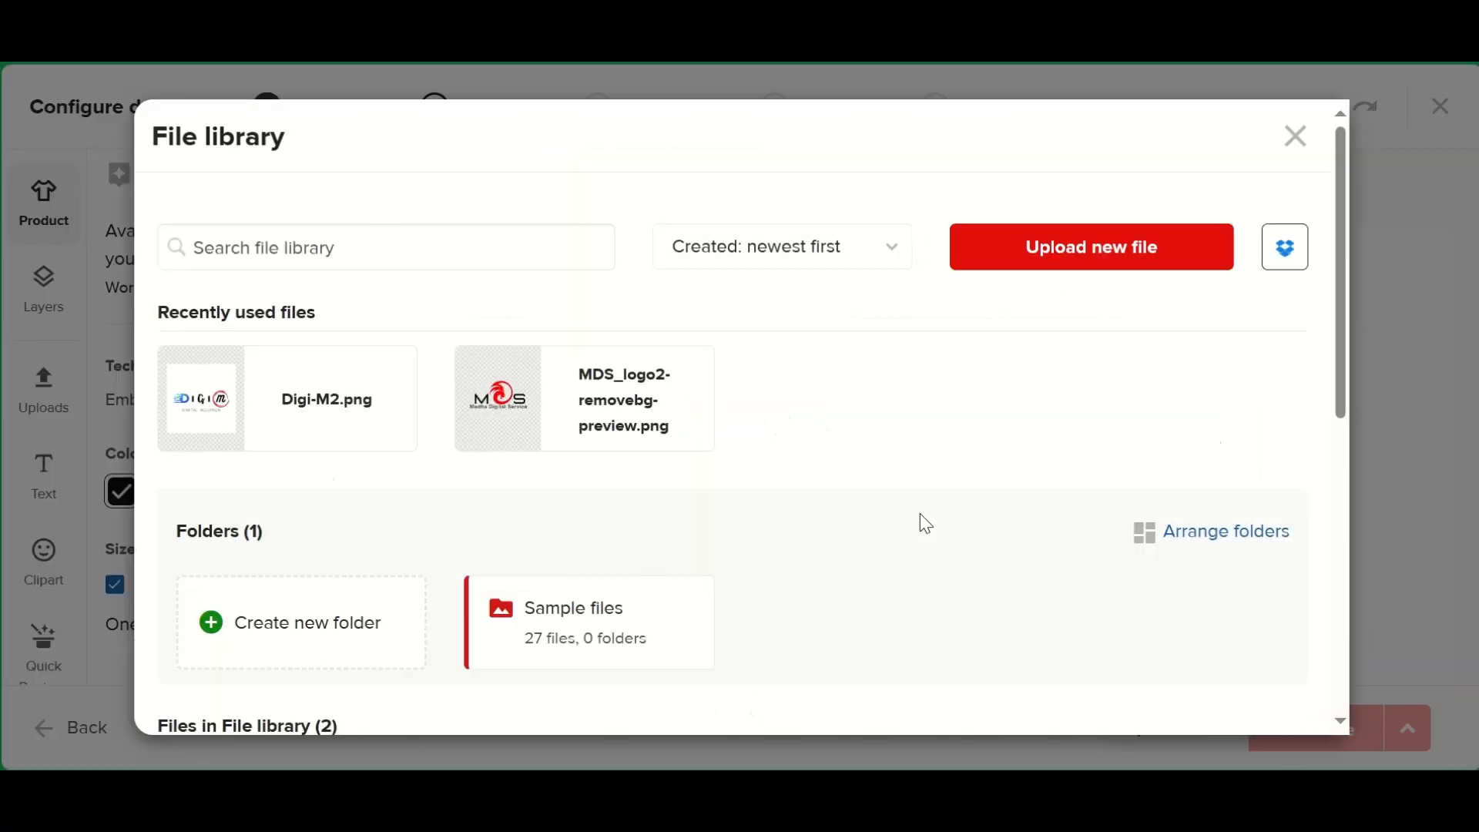
left_click(541, 401)
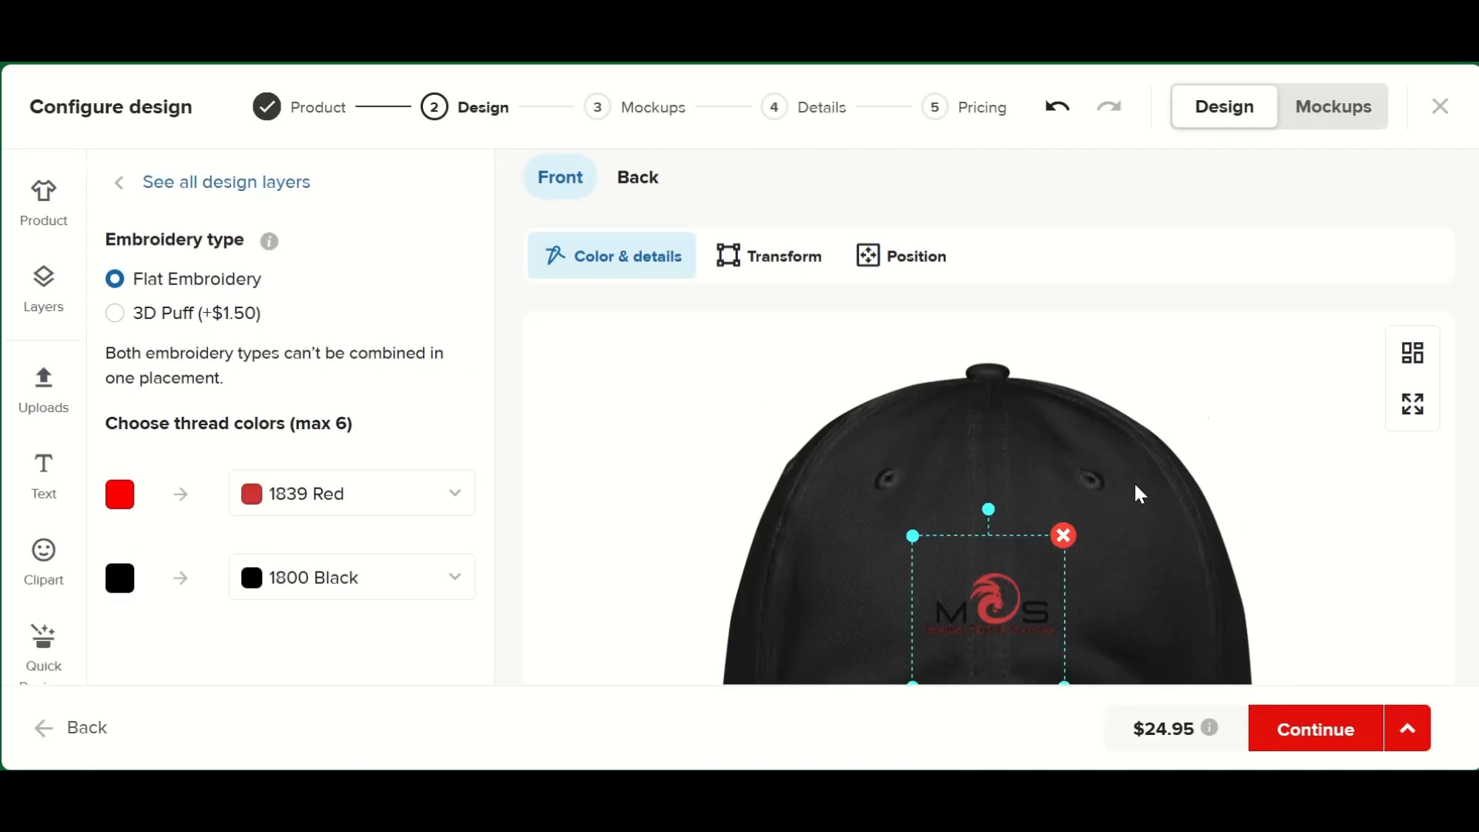
- Enlarge the logo on the hat's front to about 70% of the embroidery area's width
scroll(990, 473, "down", 3)
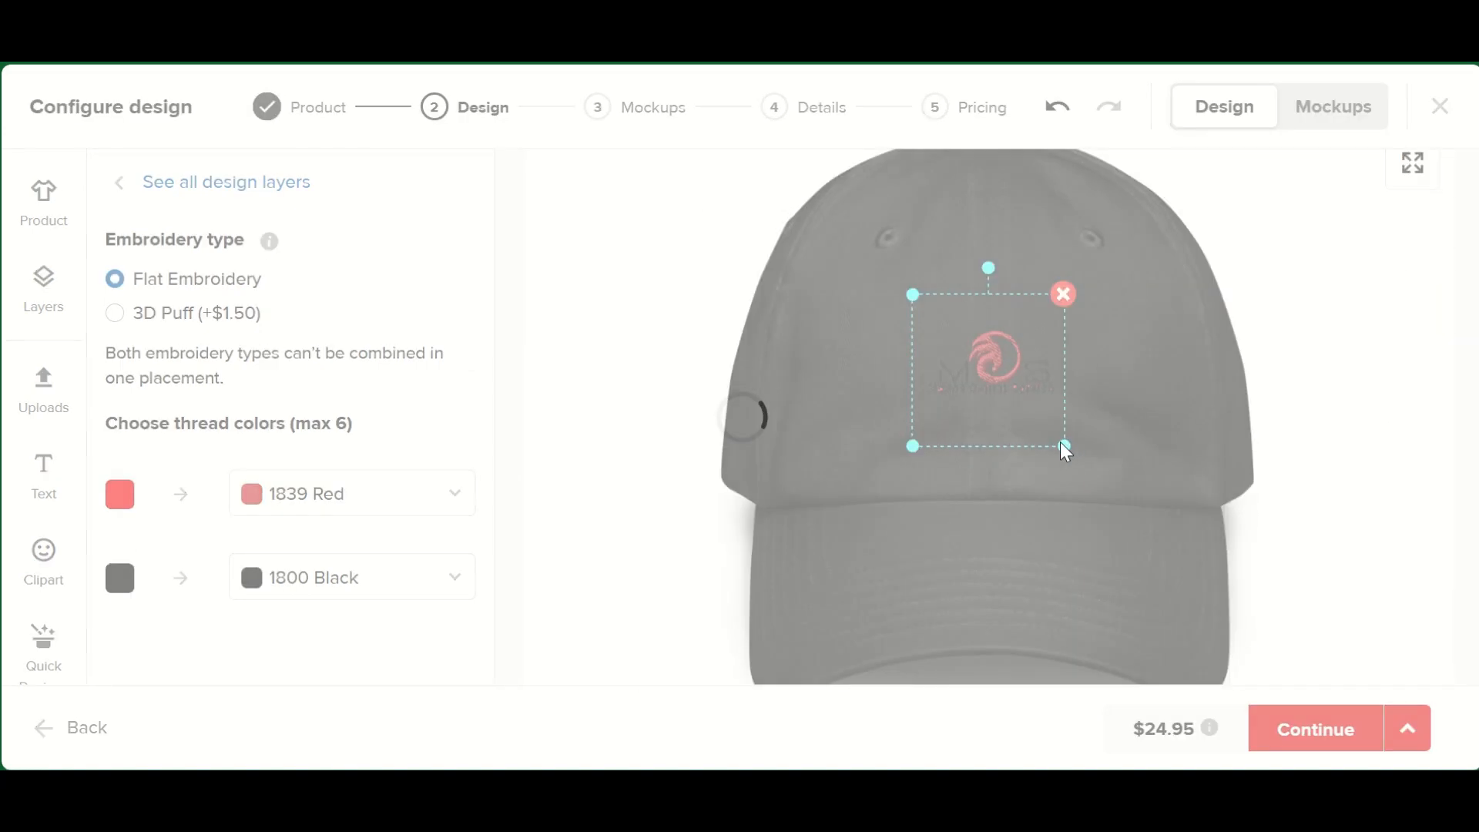
left_click_drag(915, 294, 880, 270)
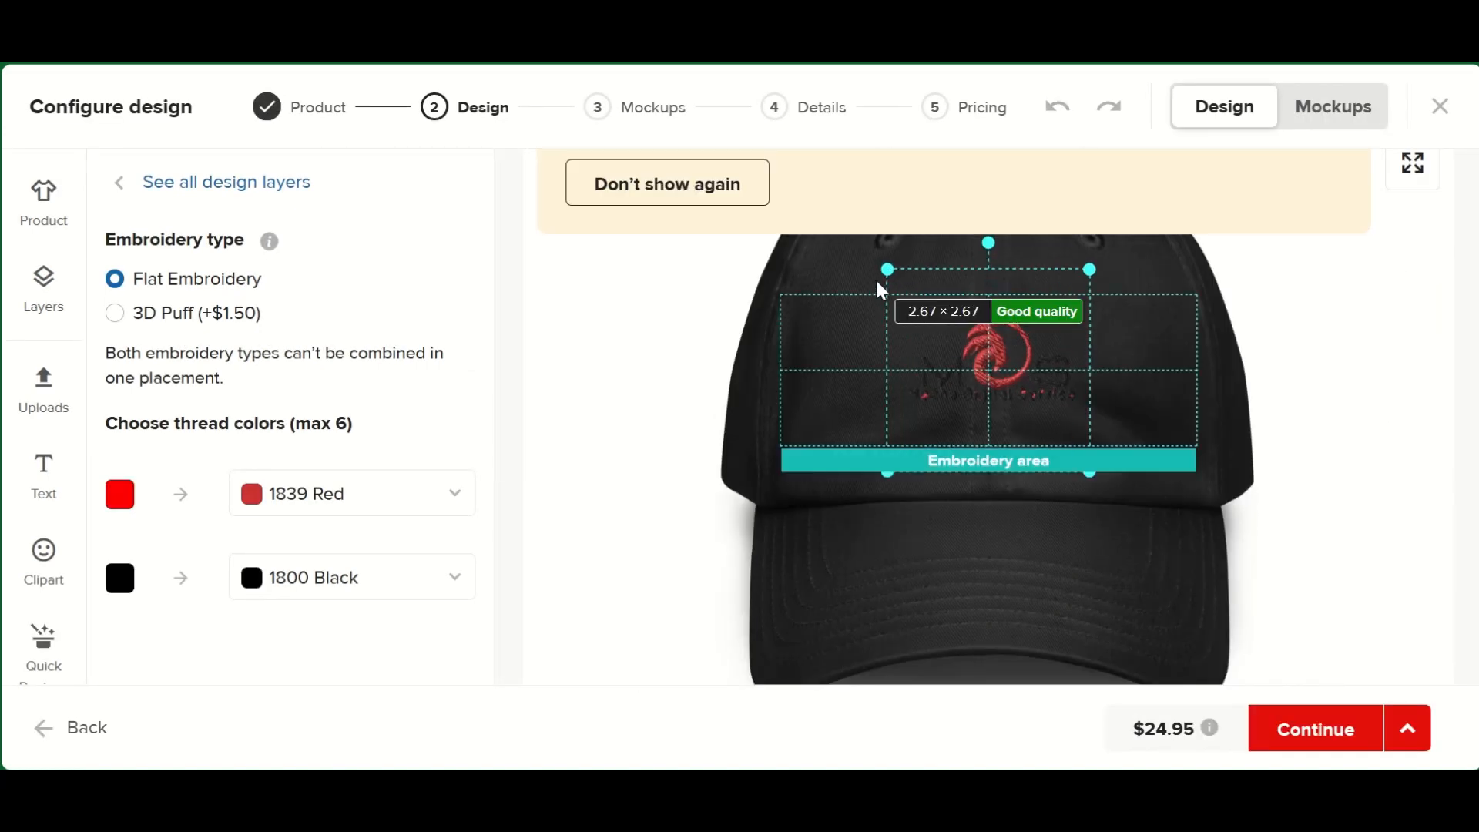
left_click_drag(1088, 467, 1141, 519)
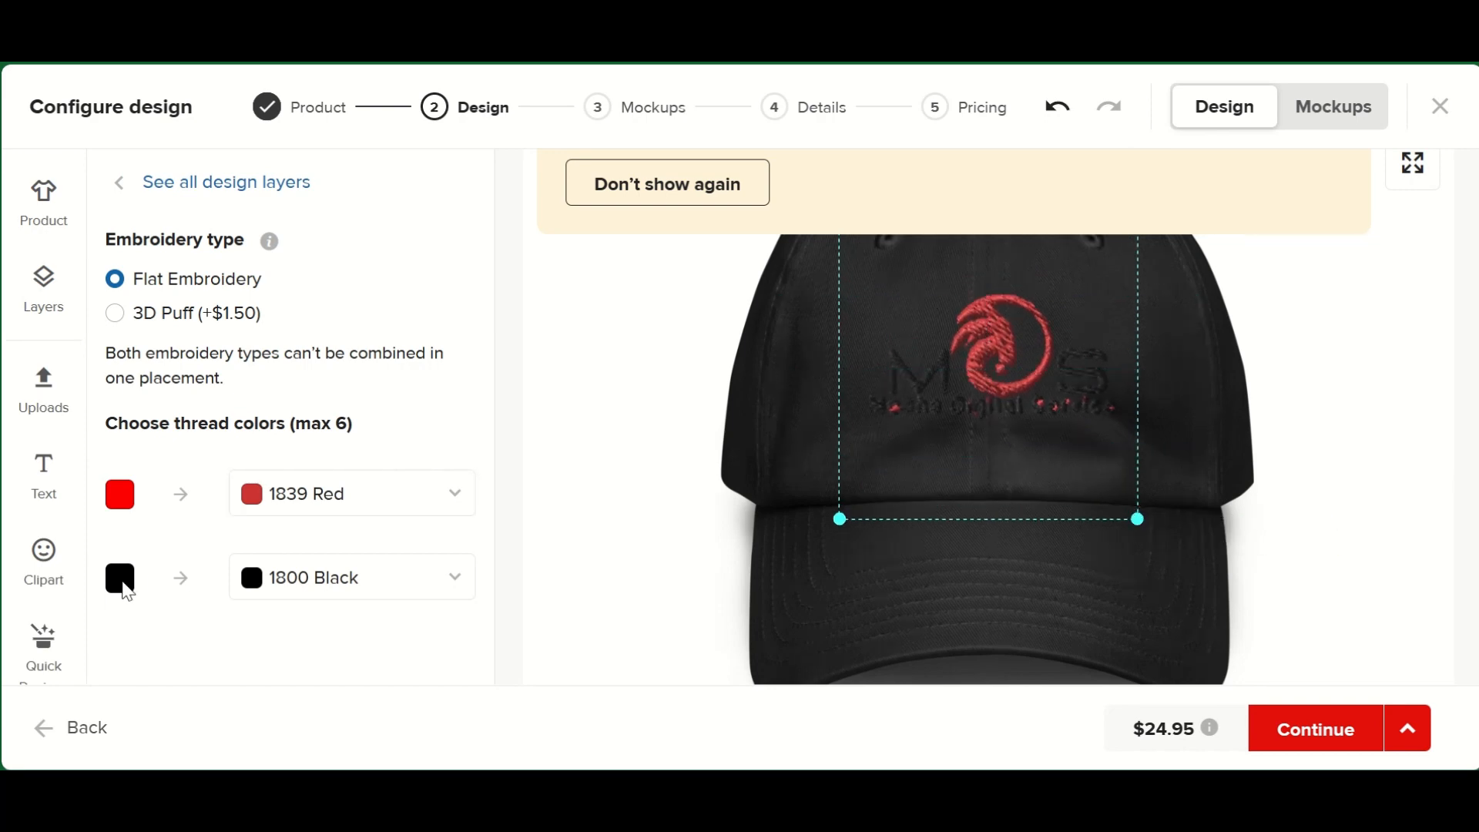
- Change the thread color for the logo's black parts to 1801 White
left_click(243, 578)
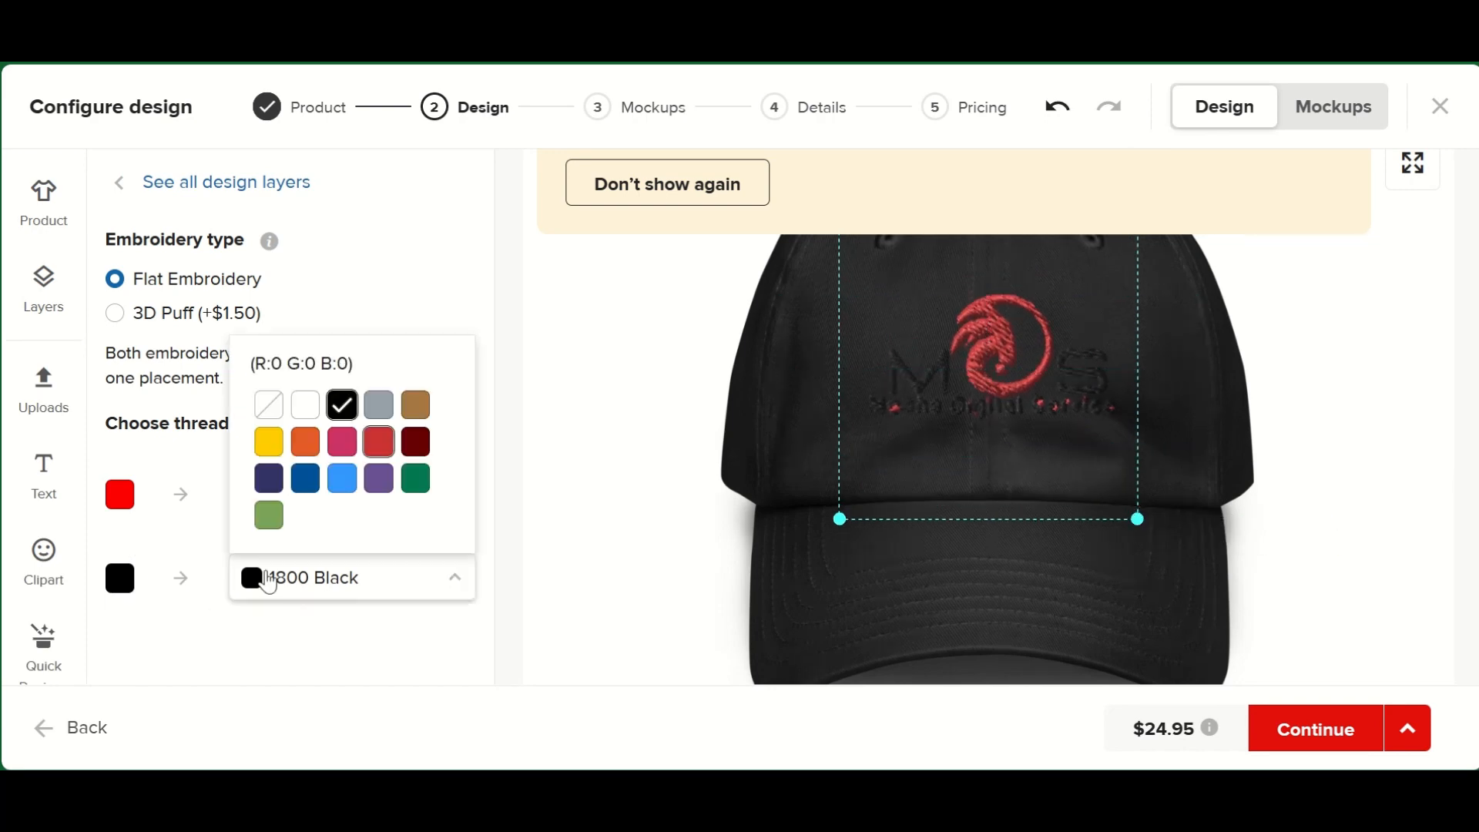
left_click(305, 404)
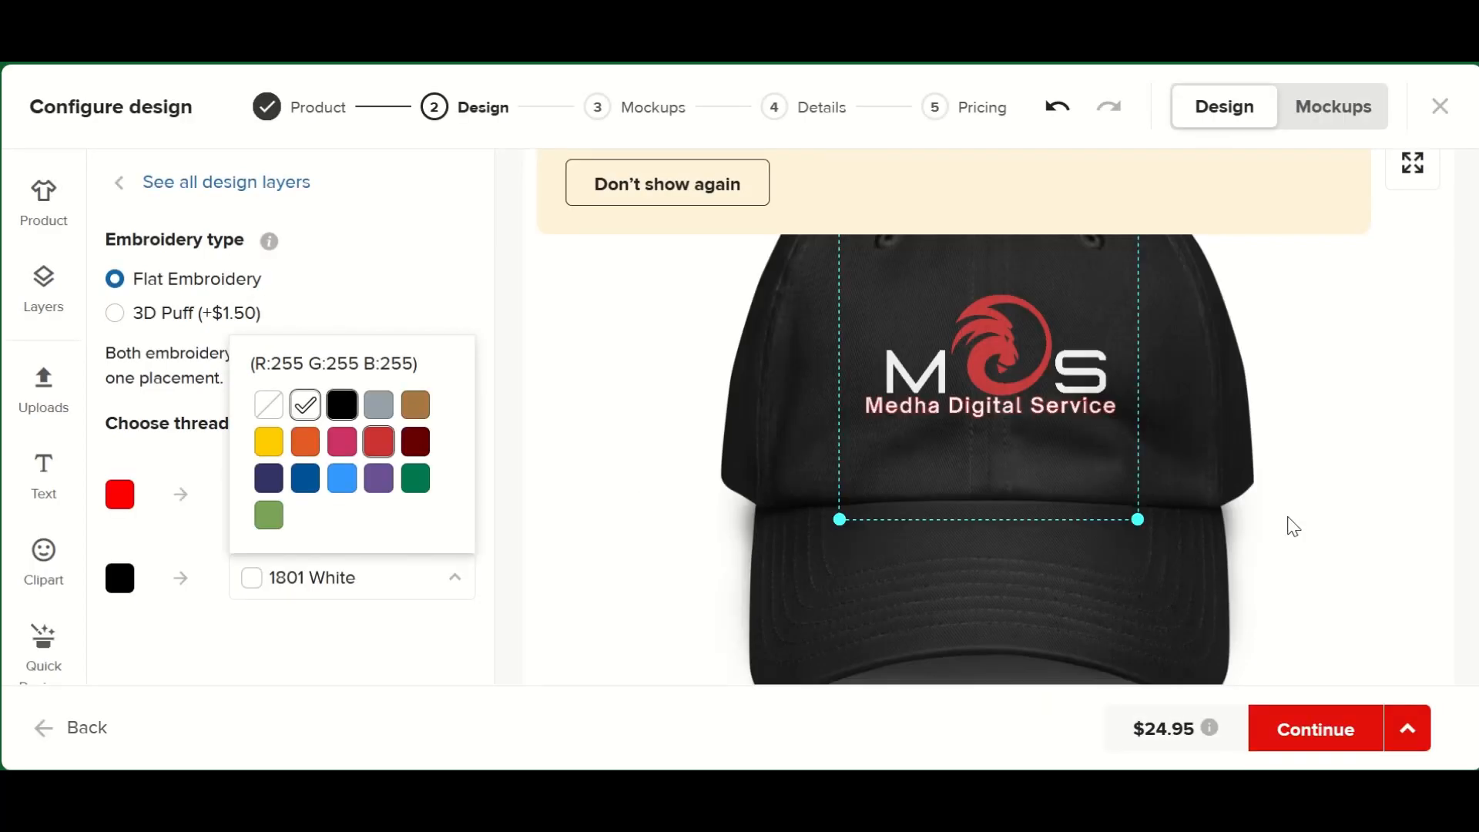
left_click(1221, 420)
scroll(1148, 517, "down", 3)
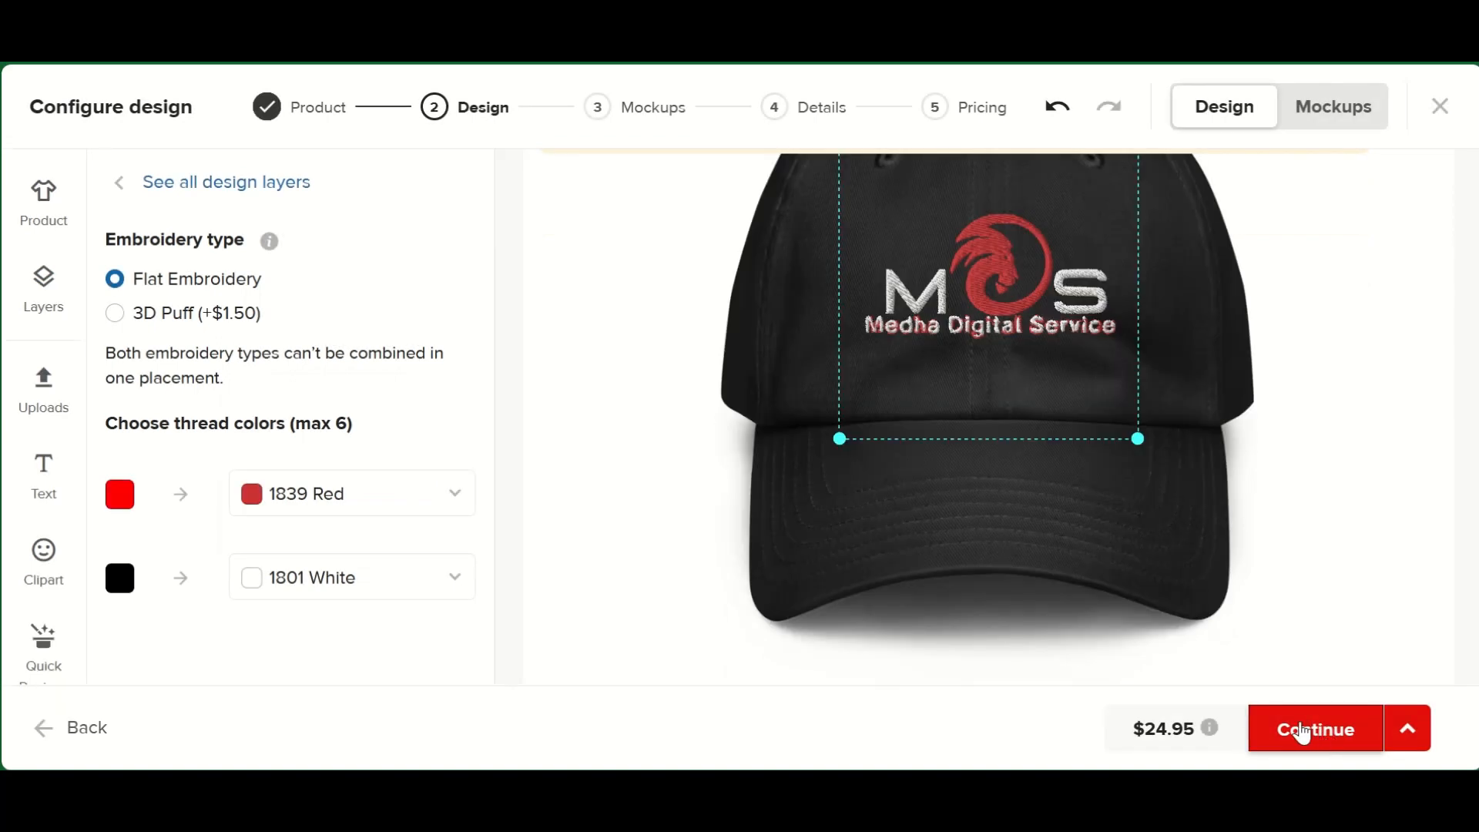
- Create a custom mockup of the hat using the abstract scene with the purple gradient and white square outline
left_click(1314, 733)
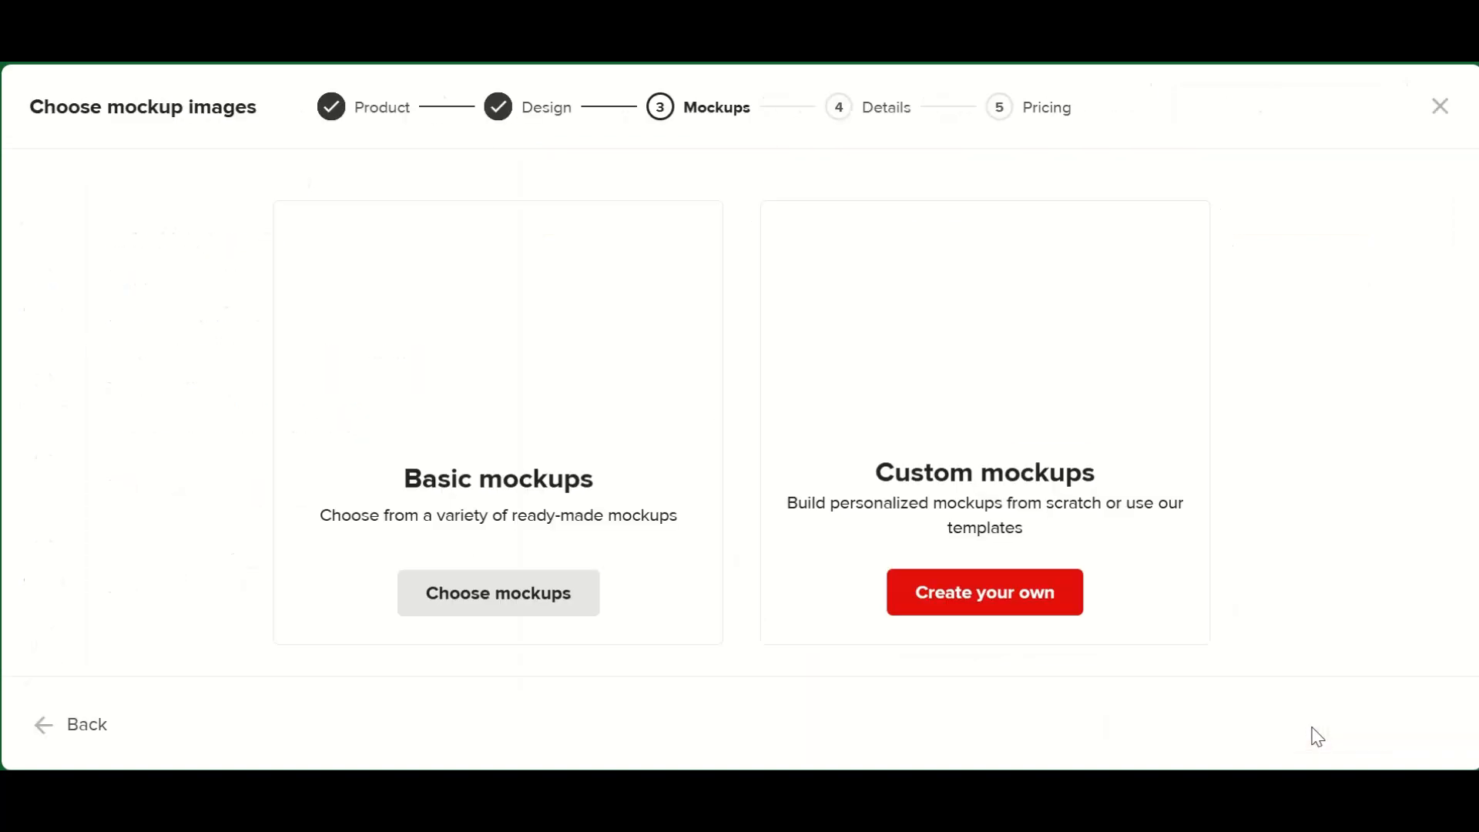
left_click(1025, 593)
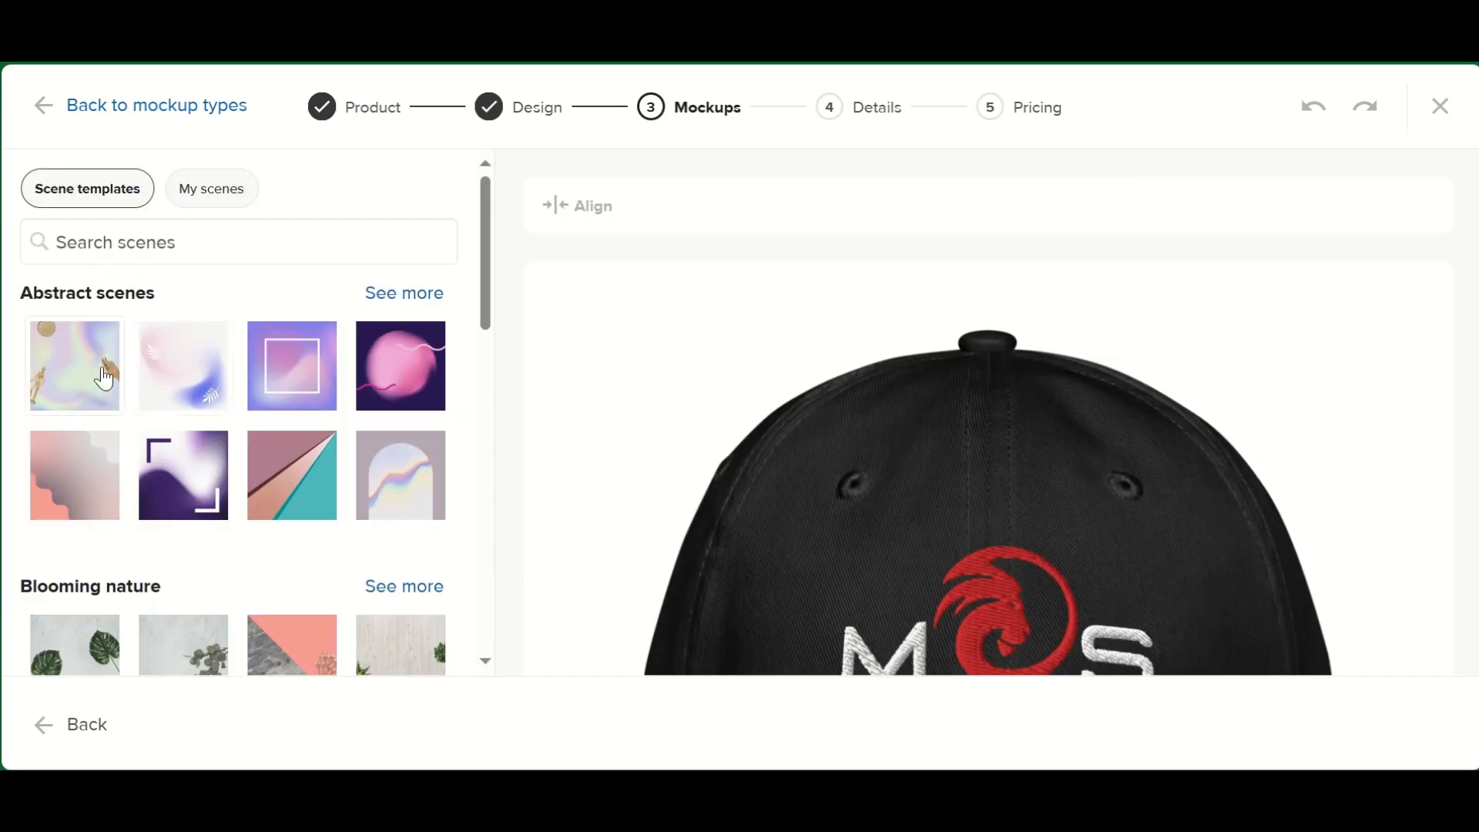
left_click(80, 377)
scroll(1014, 537, "down", 5)
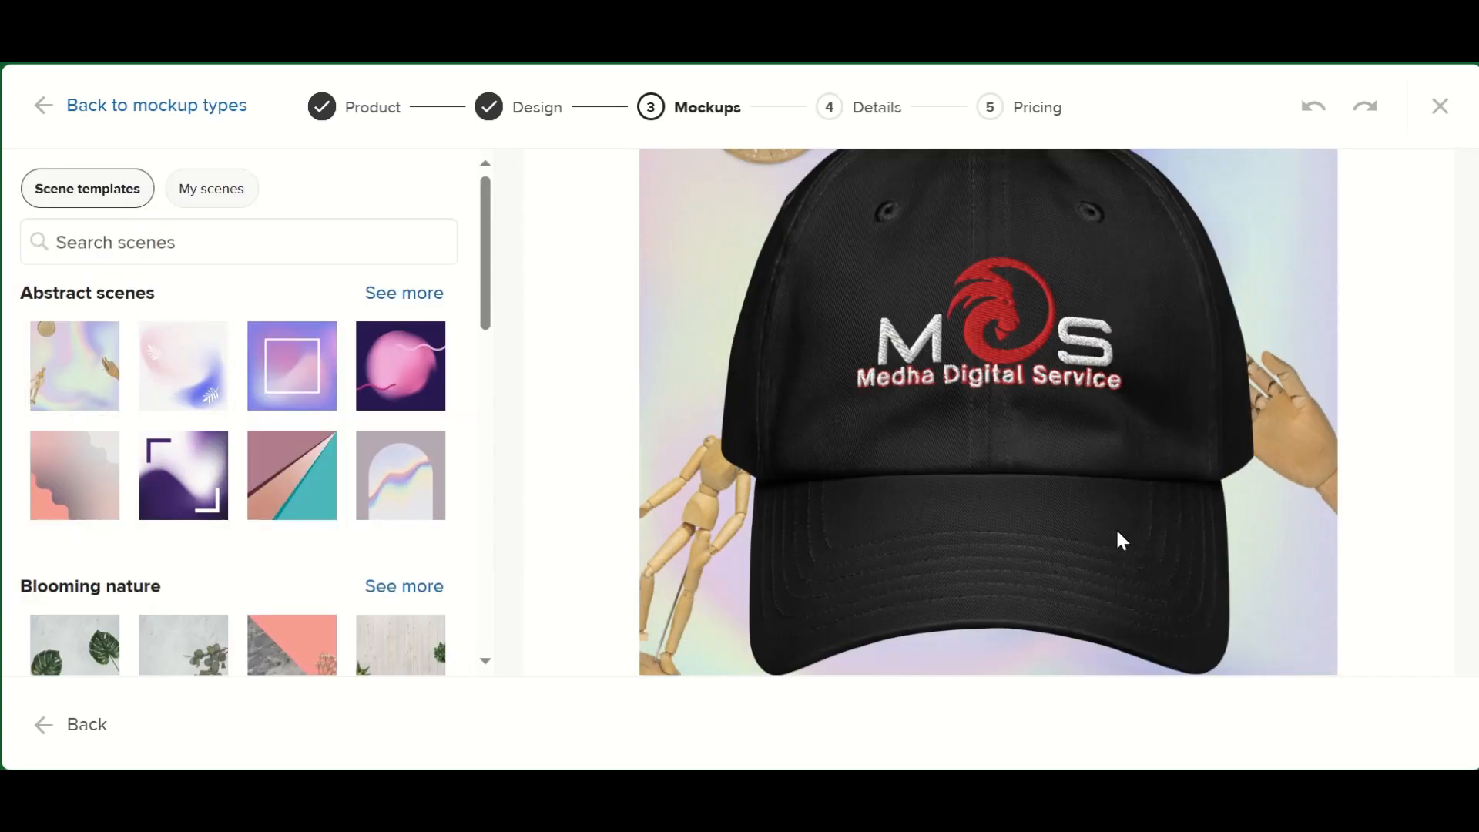
left_click(294, 379)
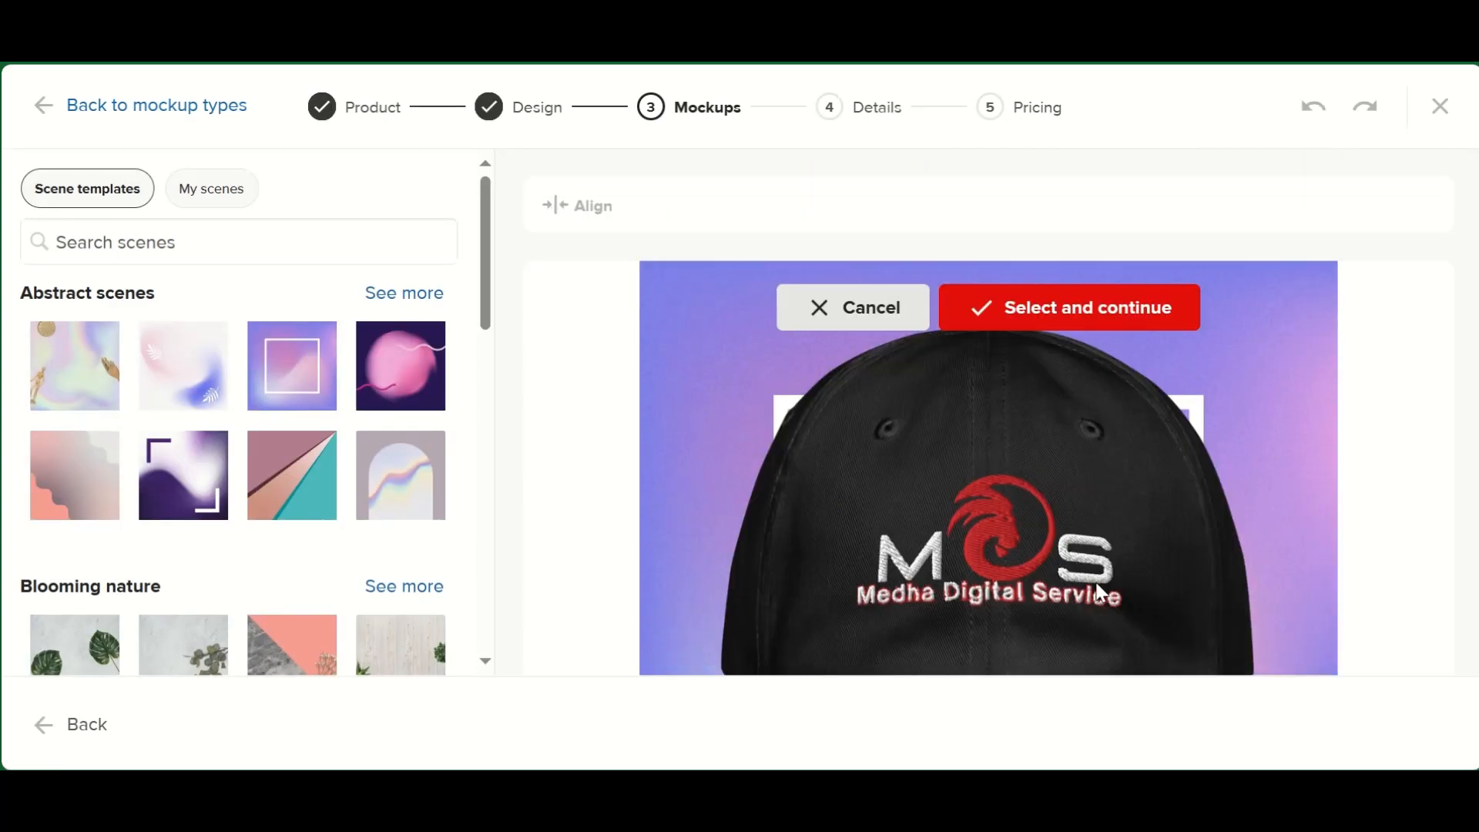
scroll(1098, 593, "down", 2)
left_click(1111, 243)
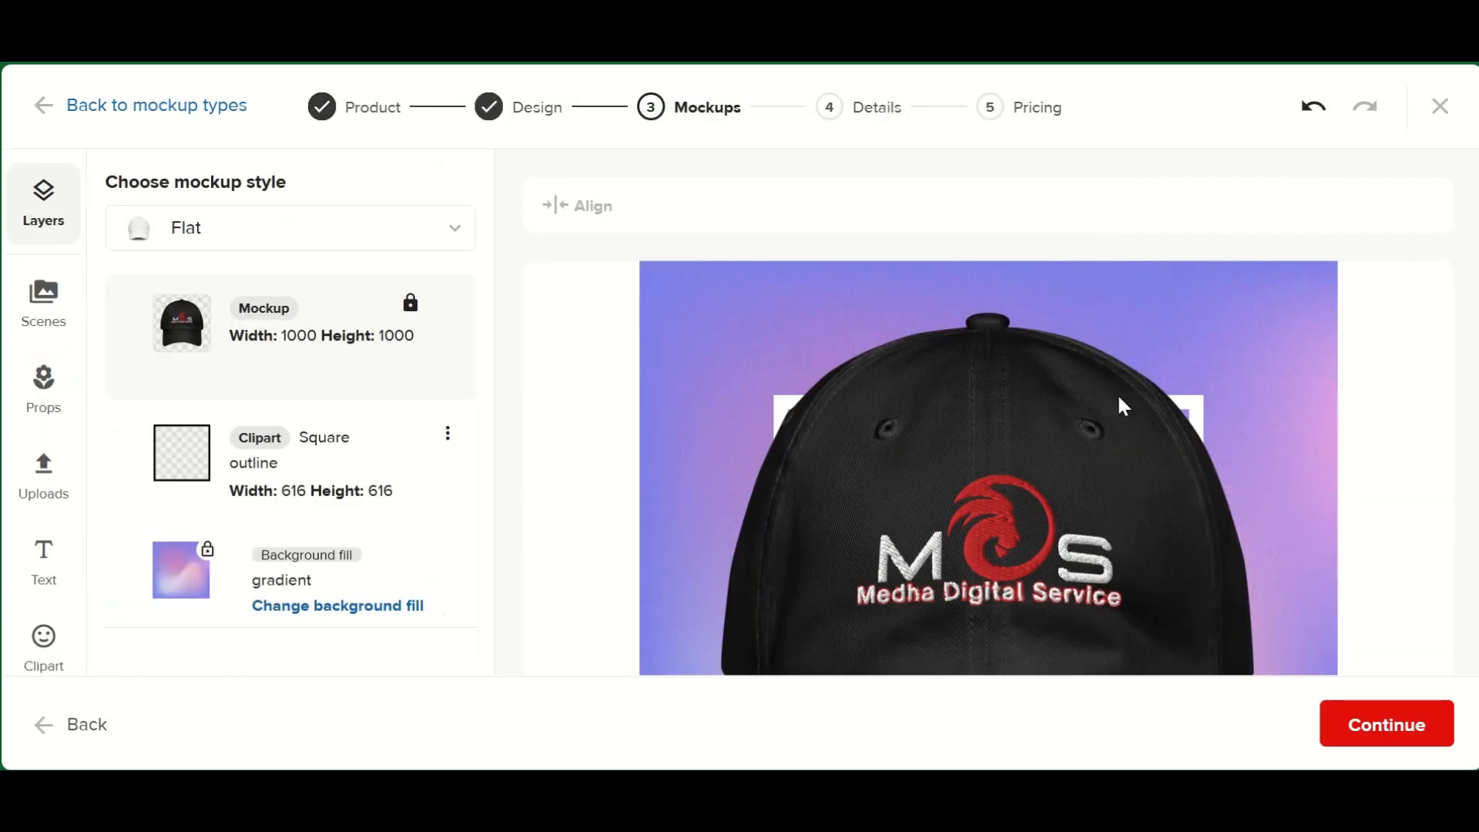
- Accept the custom front mockup and the default product title, and proceed to pricing
scroll(1121, 397, "down", 4)
scroll(1121, 397, "up", 1)
left_click(1387, 727)
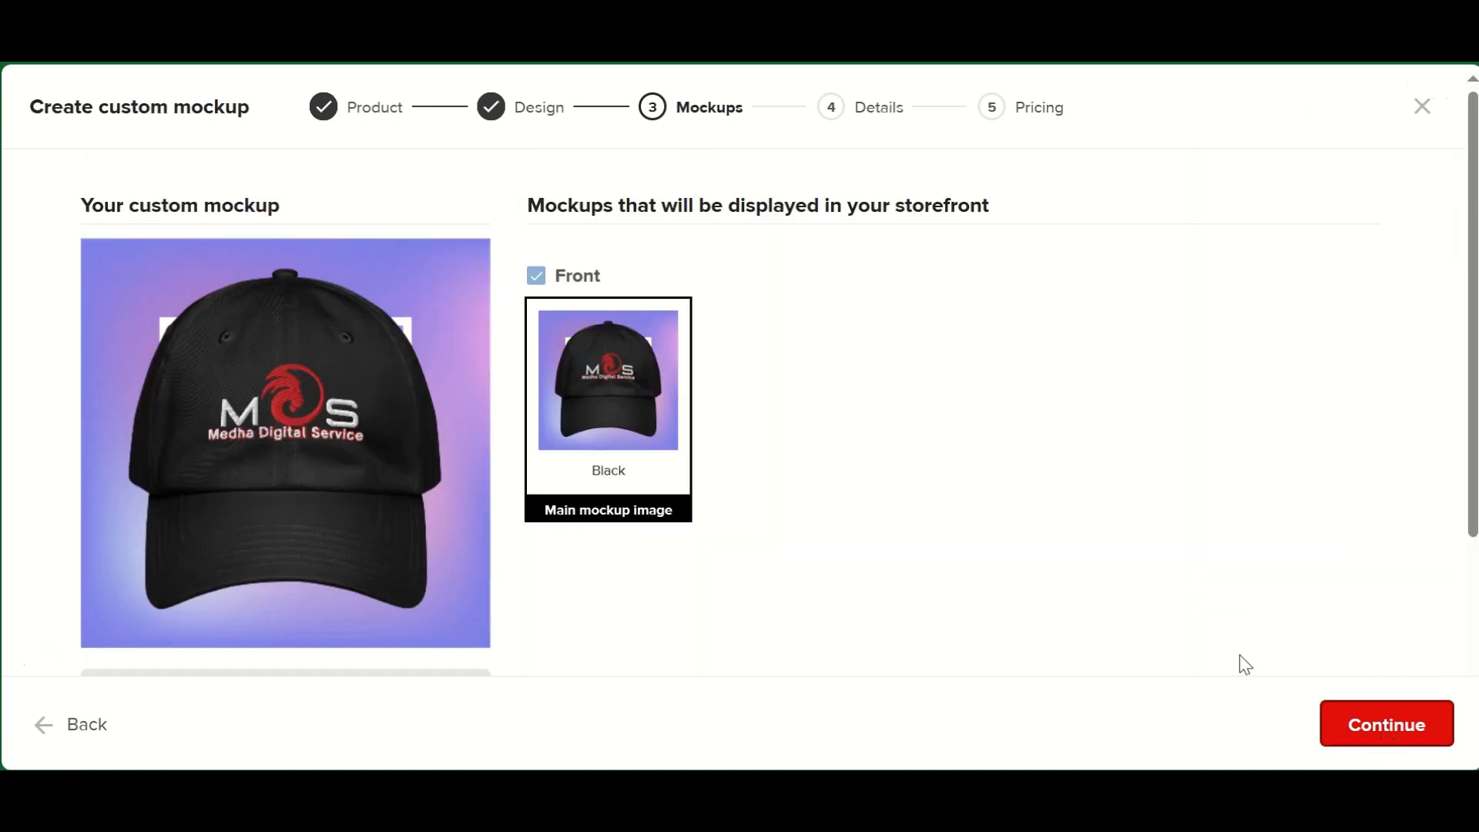
left_click(1374, 728)
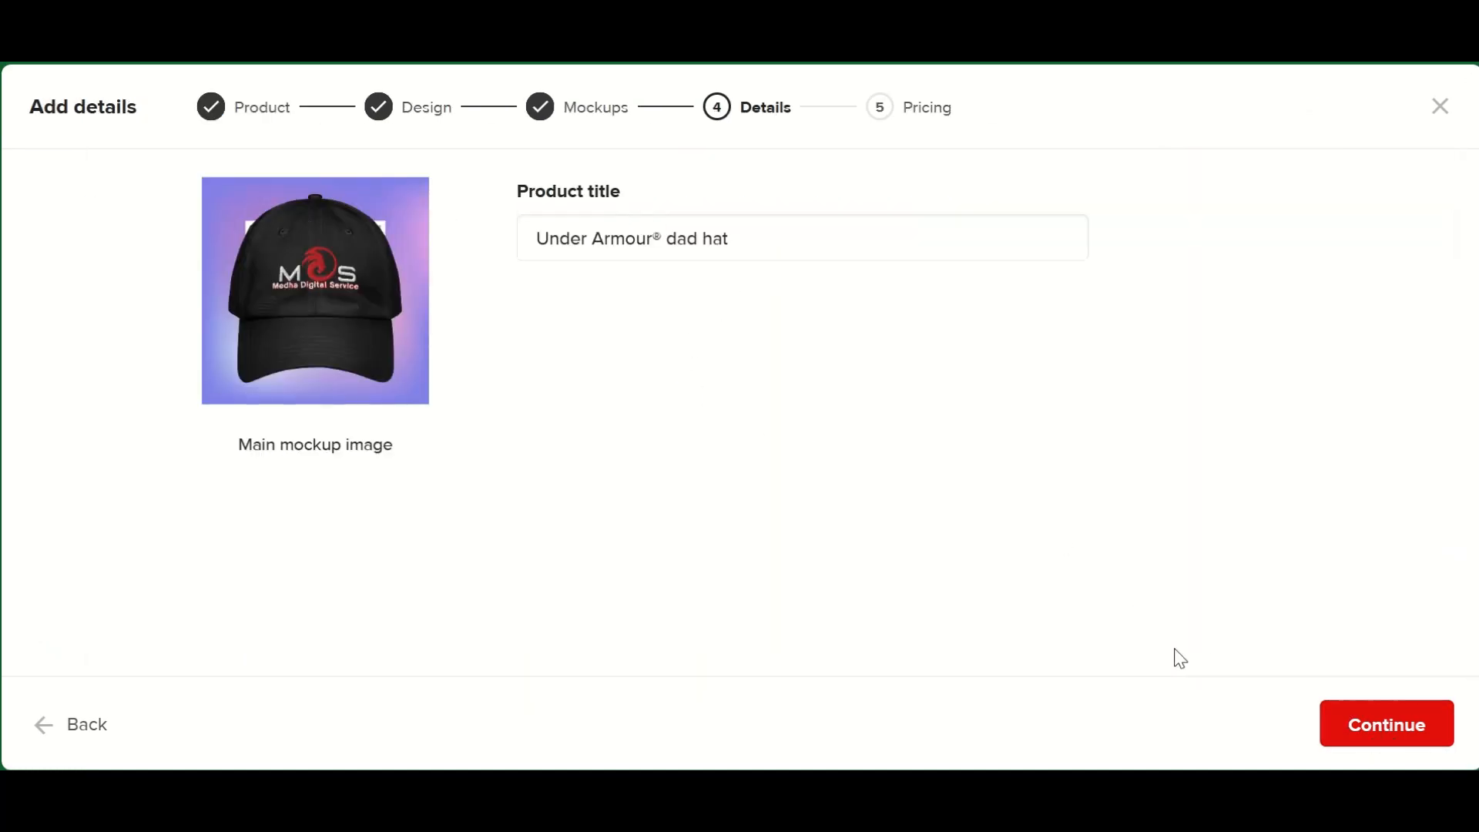
left_click(1387, 724)
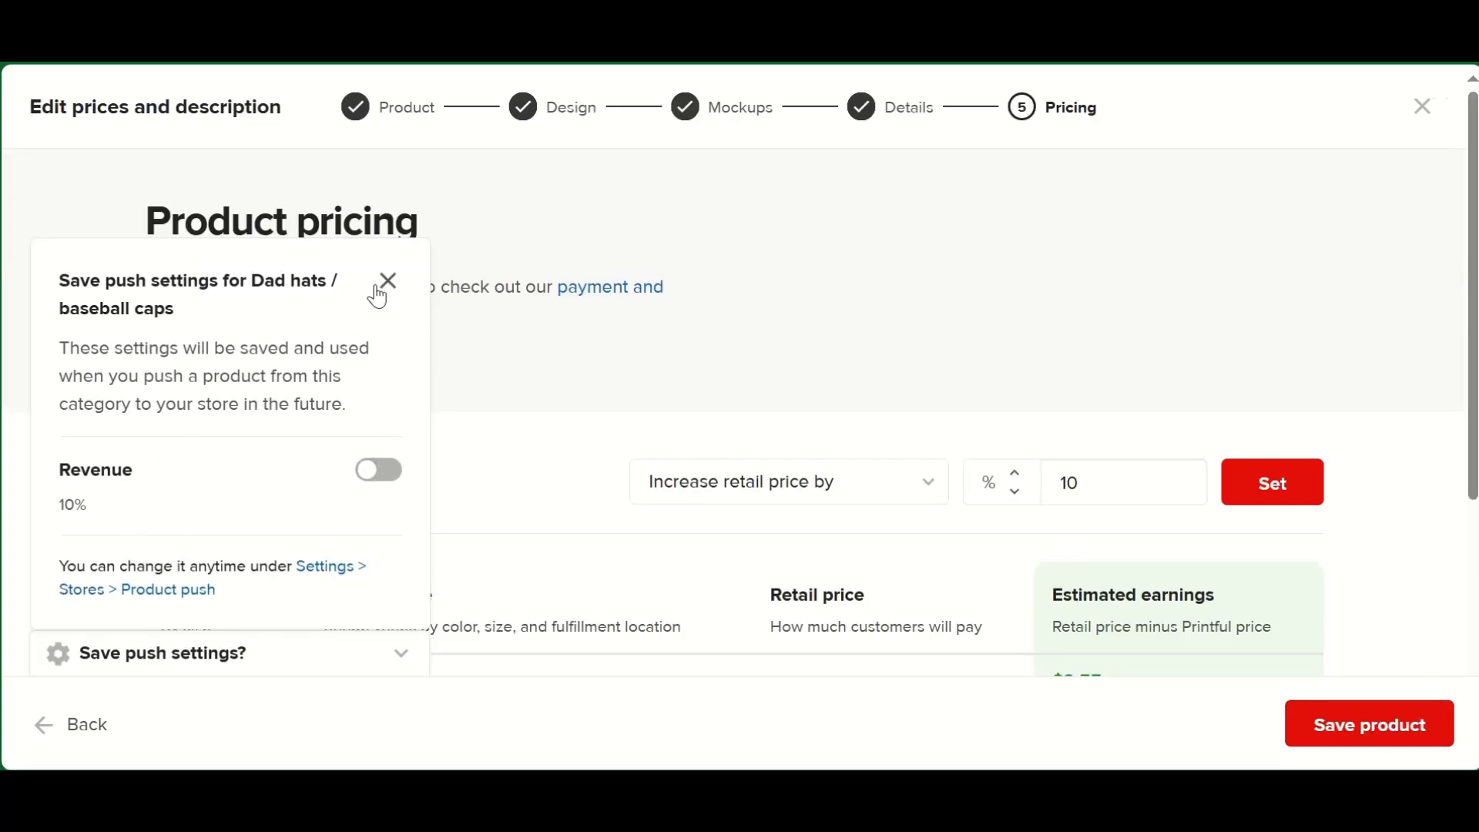
- Toggle the Revenue push setting for Dad hats / baseball caps, and close the push settings to review the pricing
left_click(374, 480)
left_click(389, 280)
scroll(1117, 461, "down", 4)
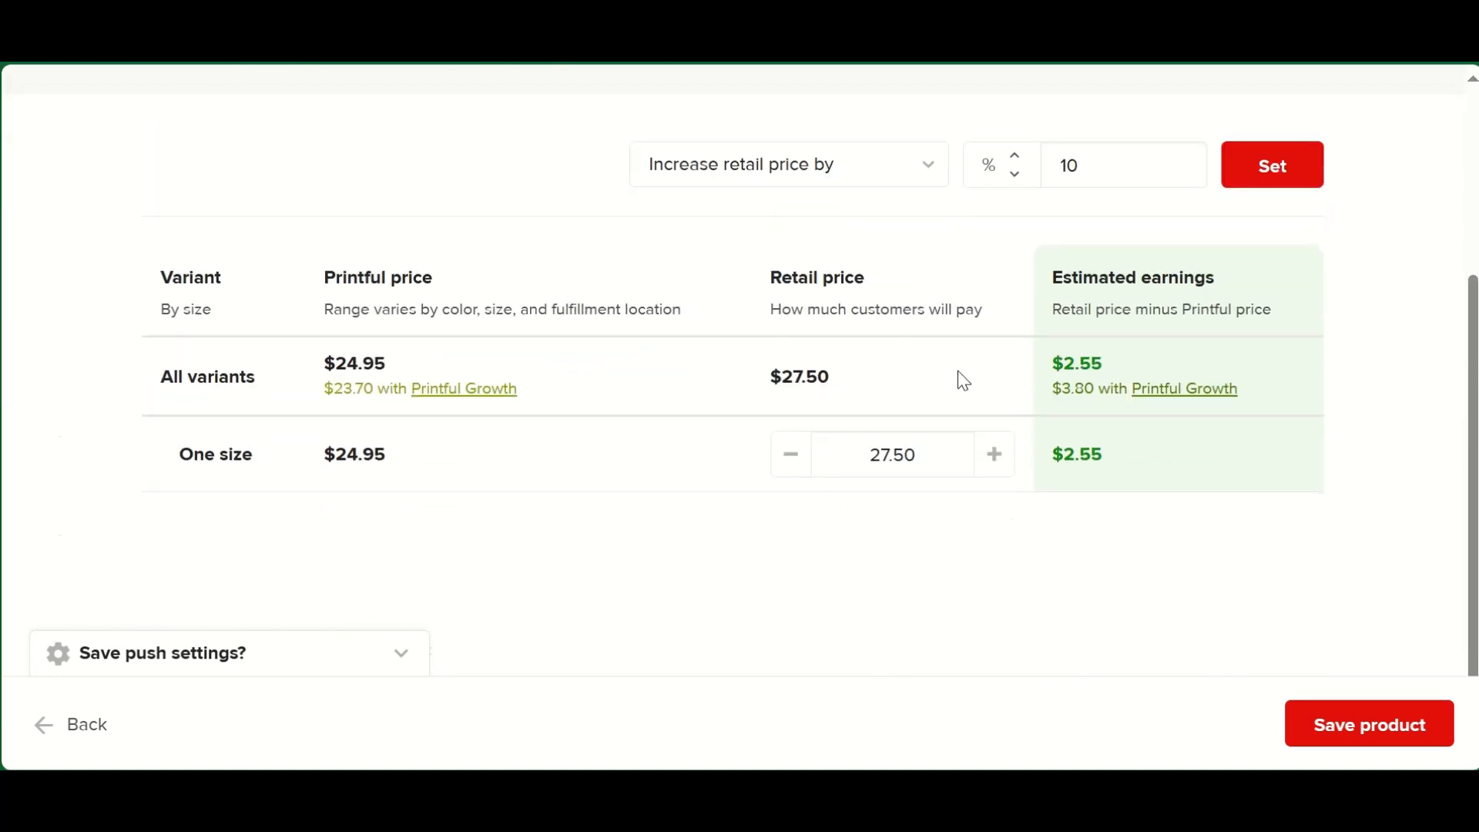
scroll(978, 493, "up", 4)
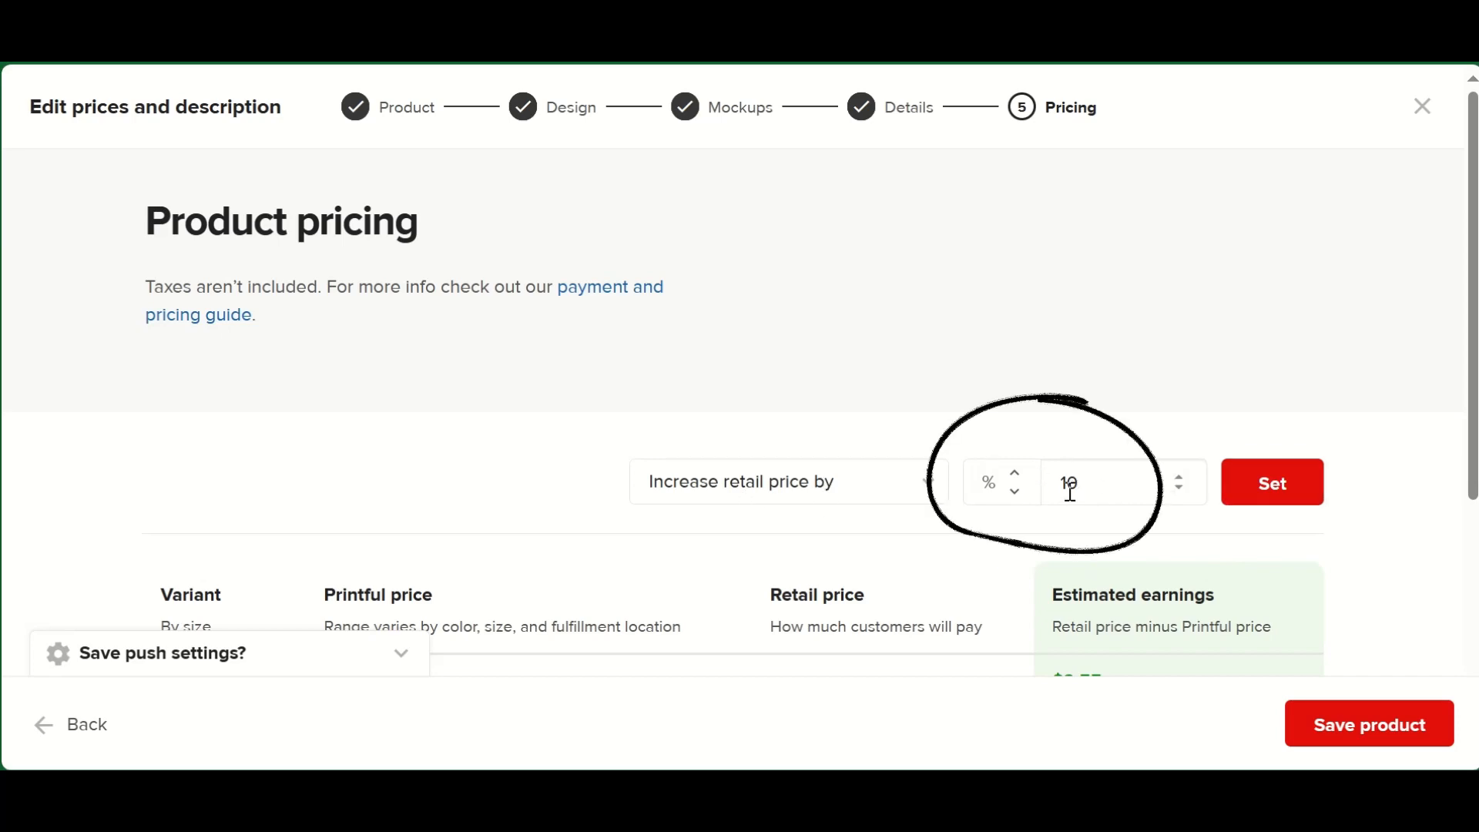
- Apply a 15% retail price increase to the hat twice and save the product to the store
key("BackSpace")
type("5")
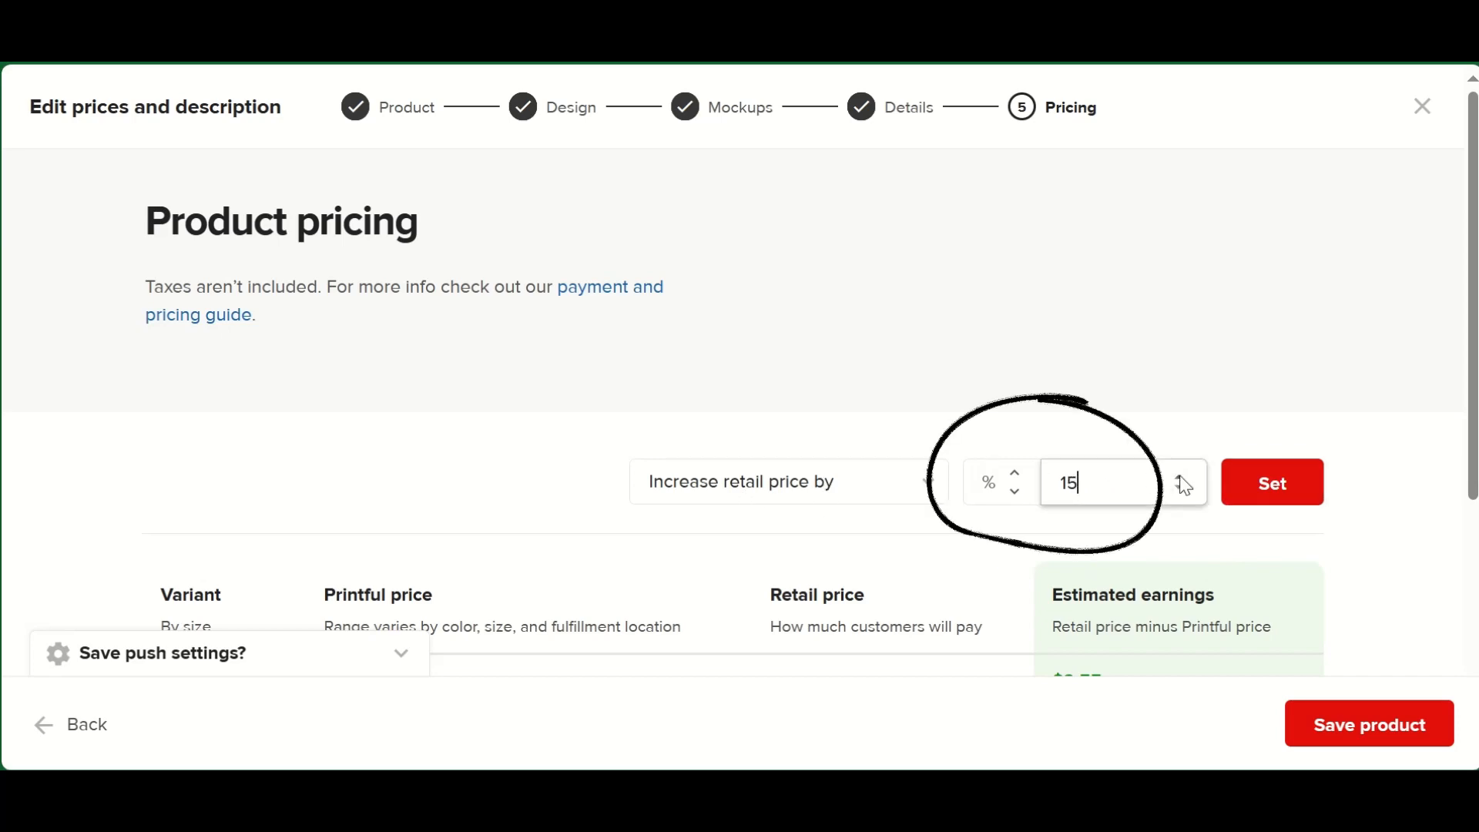
left_click(1273, 493)
scroll(1271, 505, "down", 4)
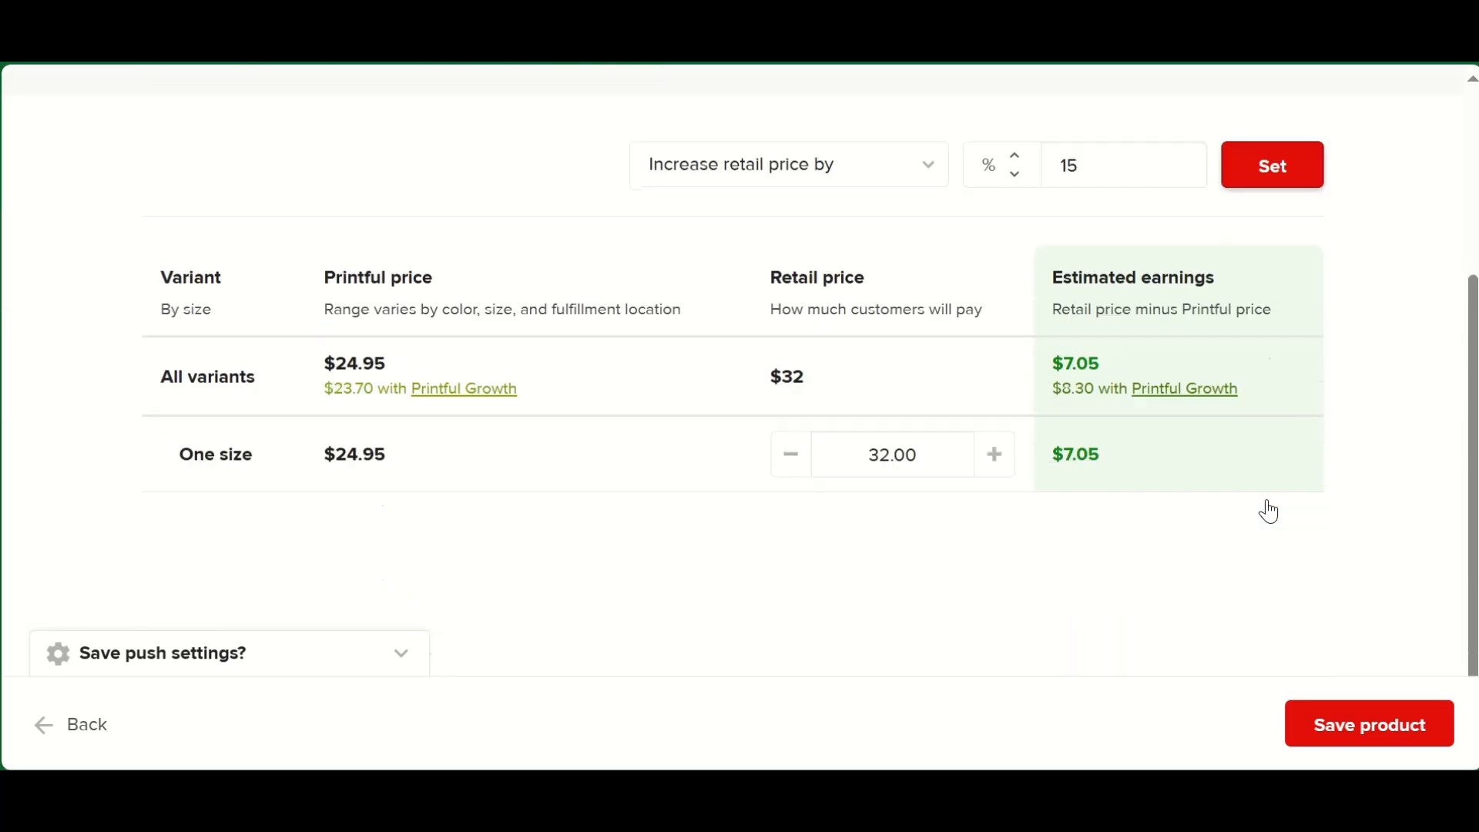
left_click(1270, 174)
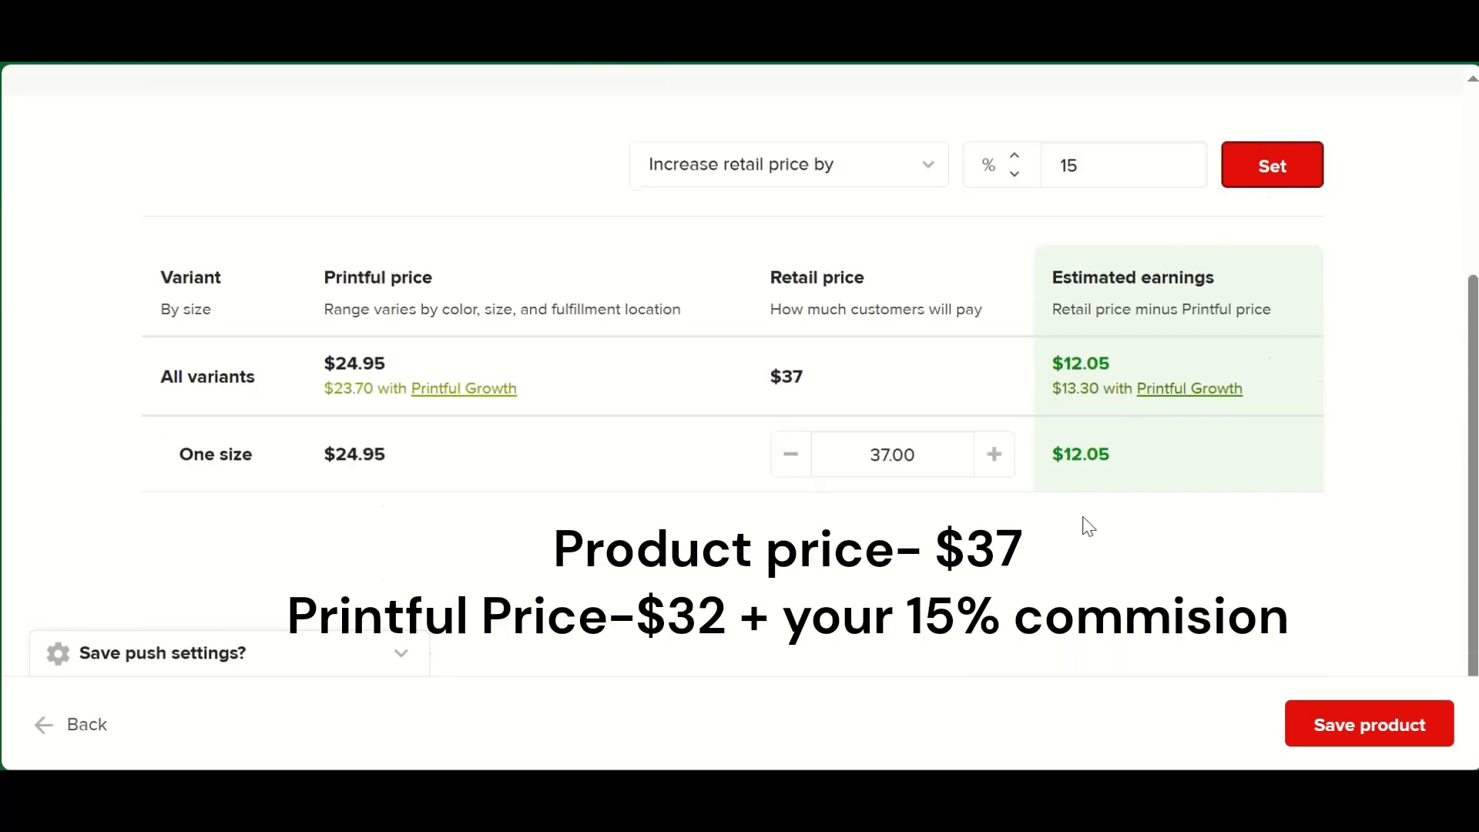
left_click(1351, 728)
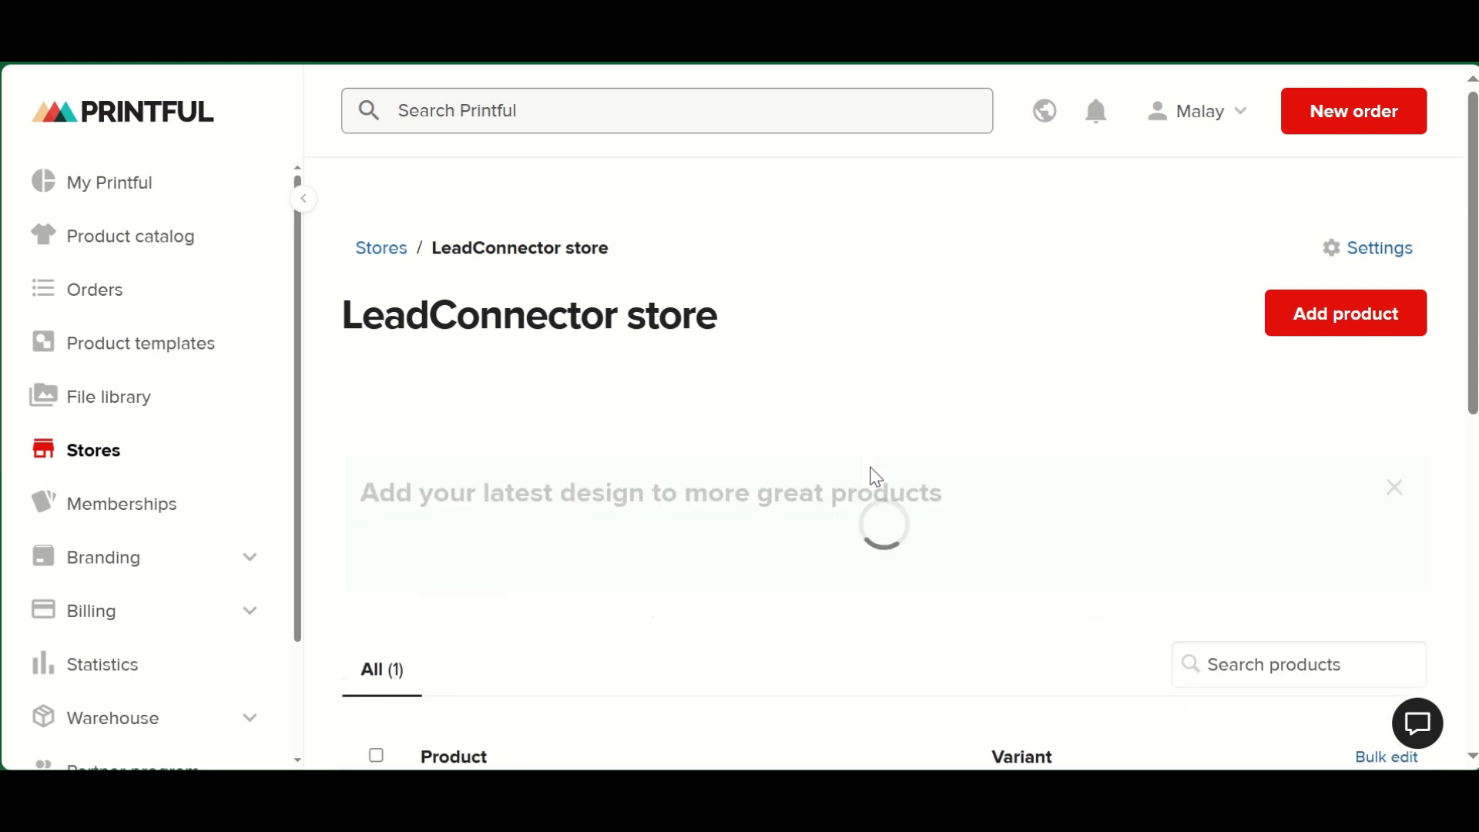
- Review the LeadConnector store page, examining its product list and the suggestions for reusing the latest design
scroll(812, 553, "down", 3)
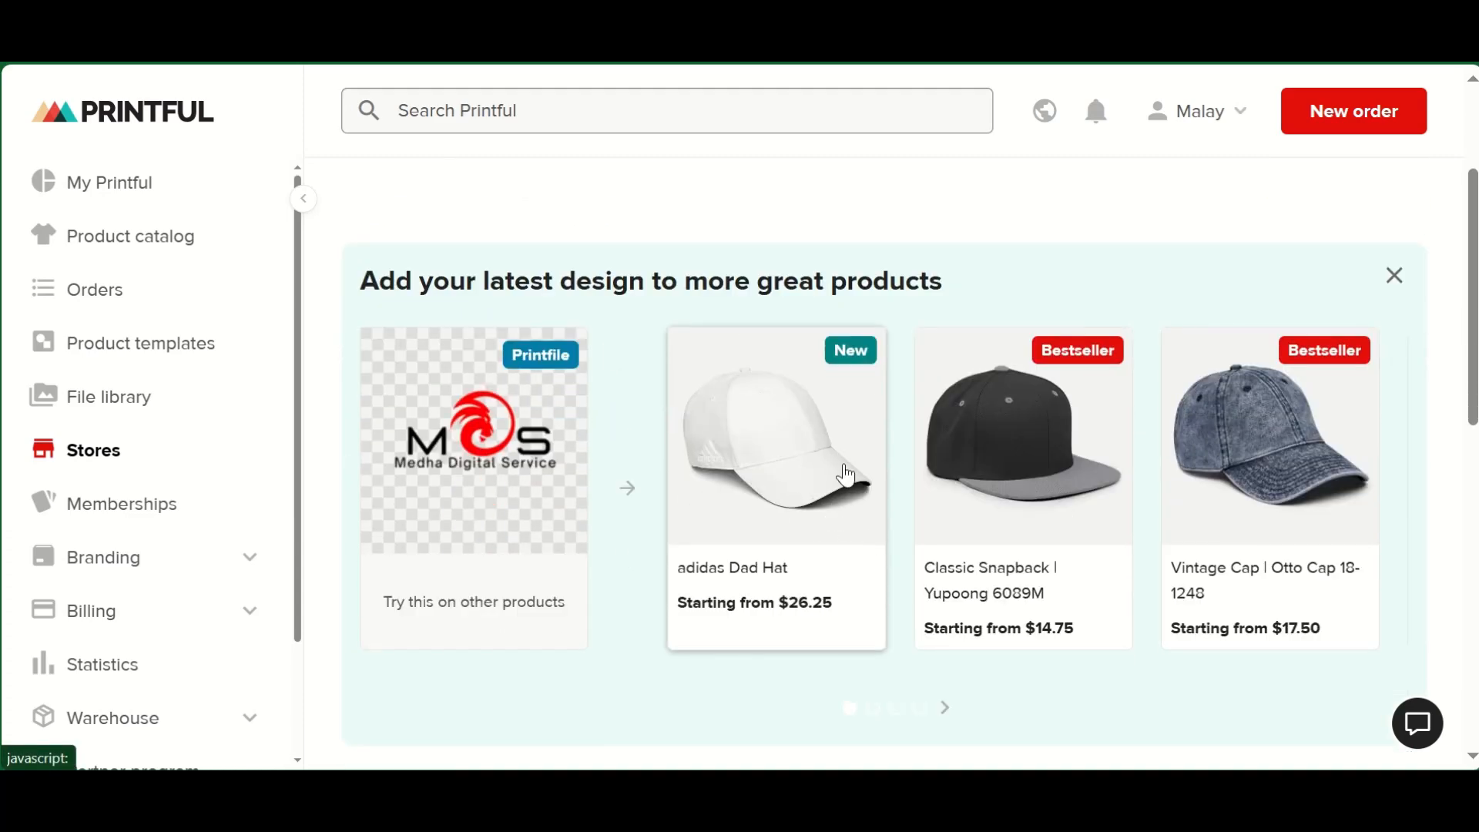
scroll(786, 493, "up", 3)
scroll(802, 518, "down", 10)
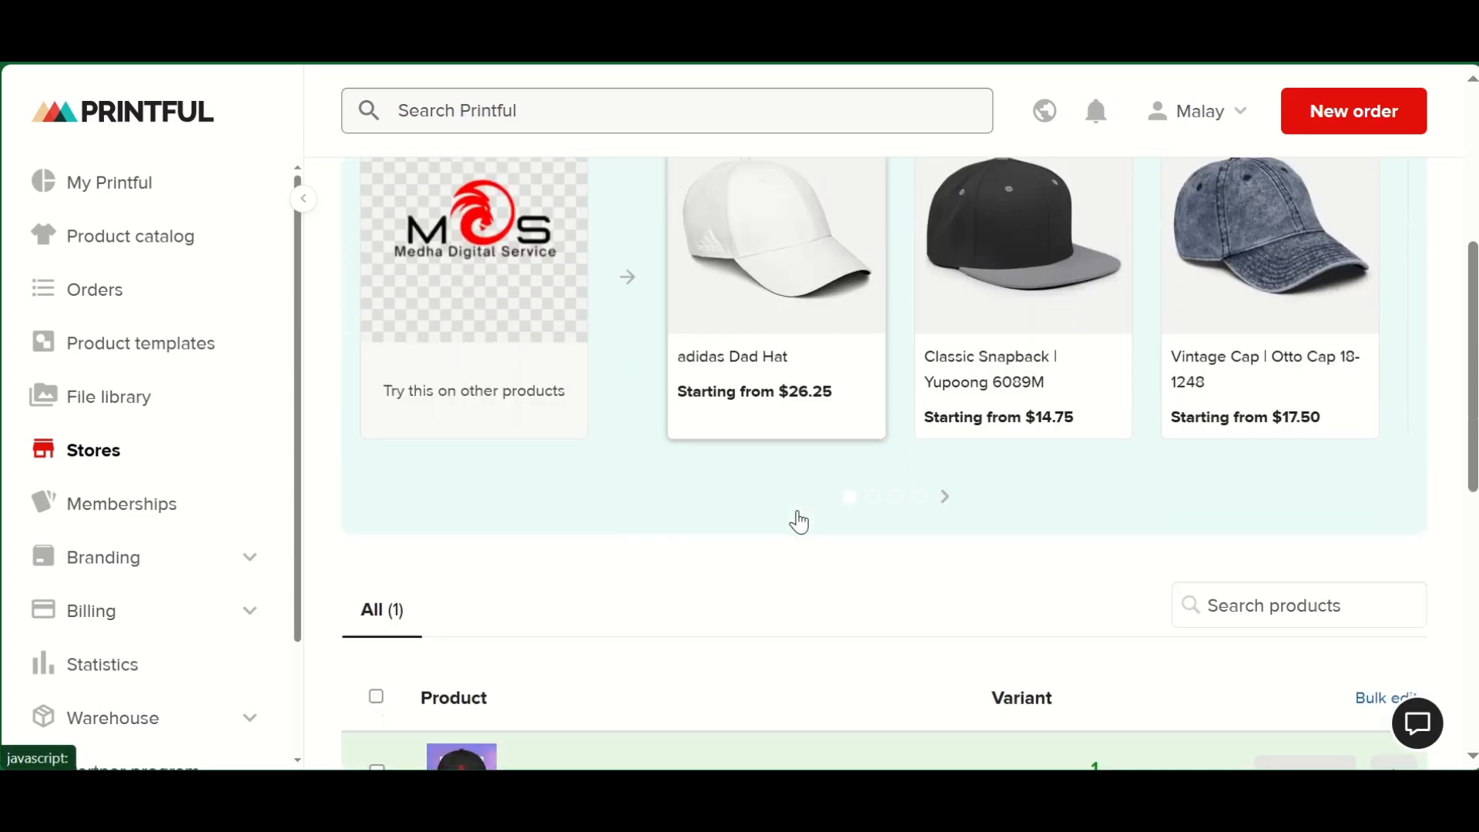
scroll(803, 521, "down", 2)
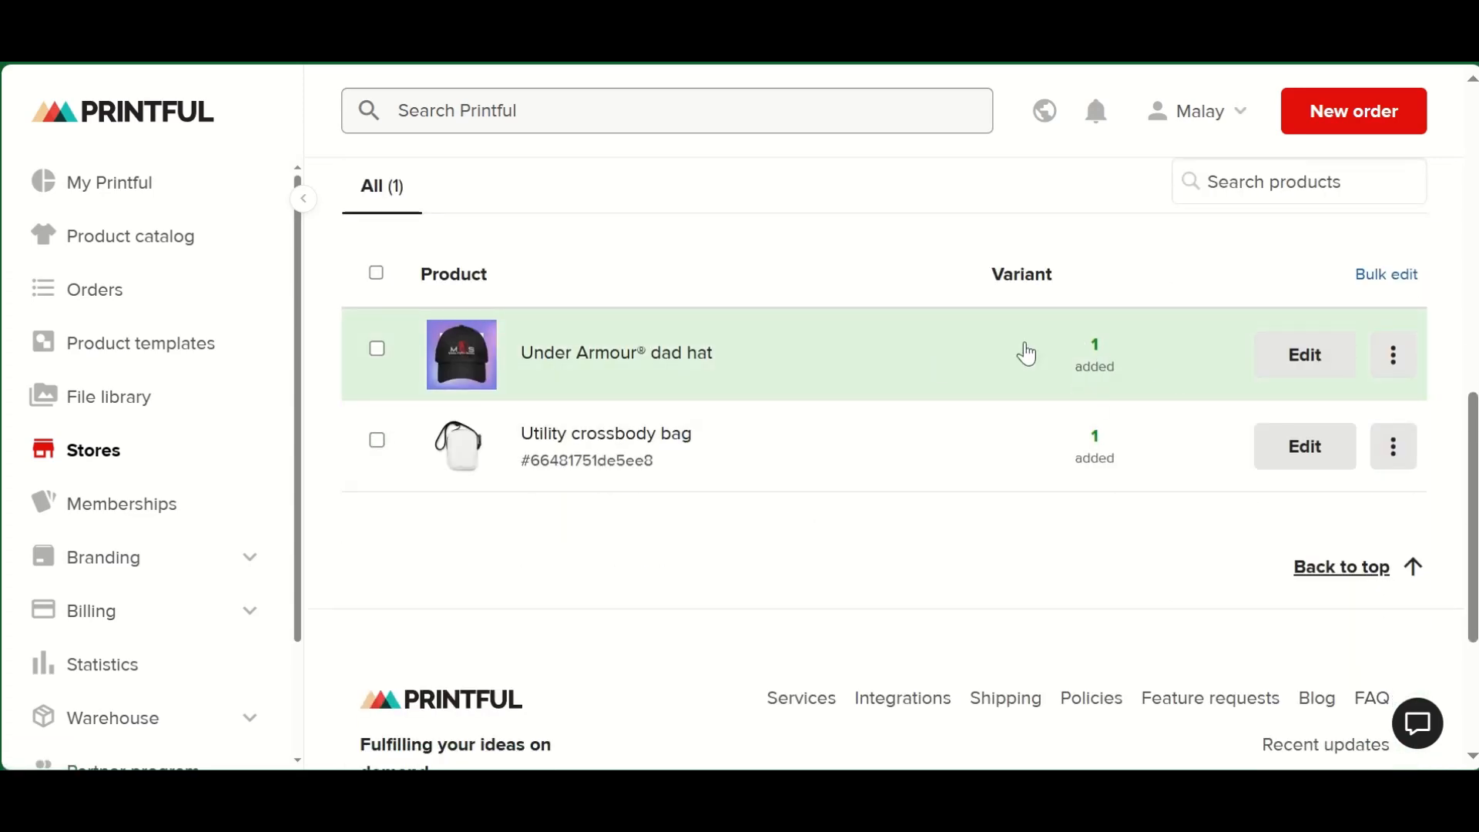
scroll(891, 539, "up", 4)
scroll(891, 539, "down", 4)
left_click(1340, 585)
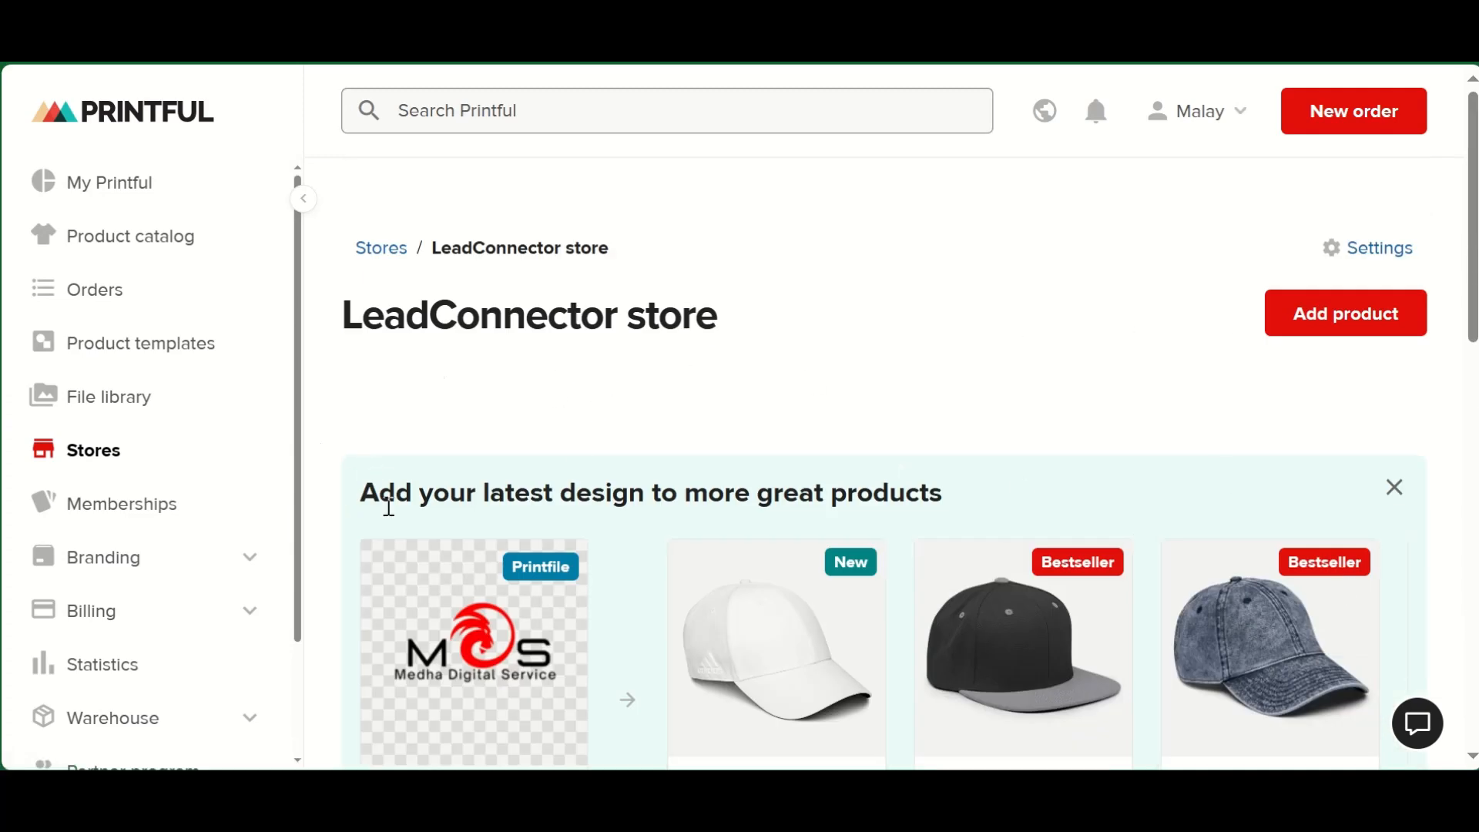
scroll(855, 601, "down", 2)
scroll(467, 354, "up", 2)
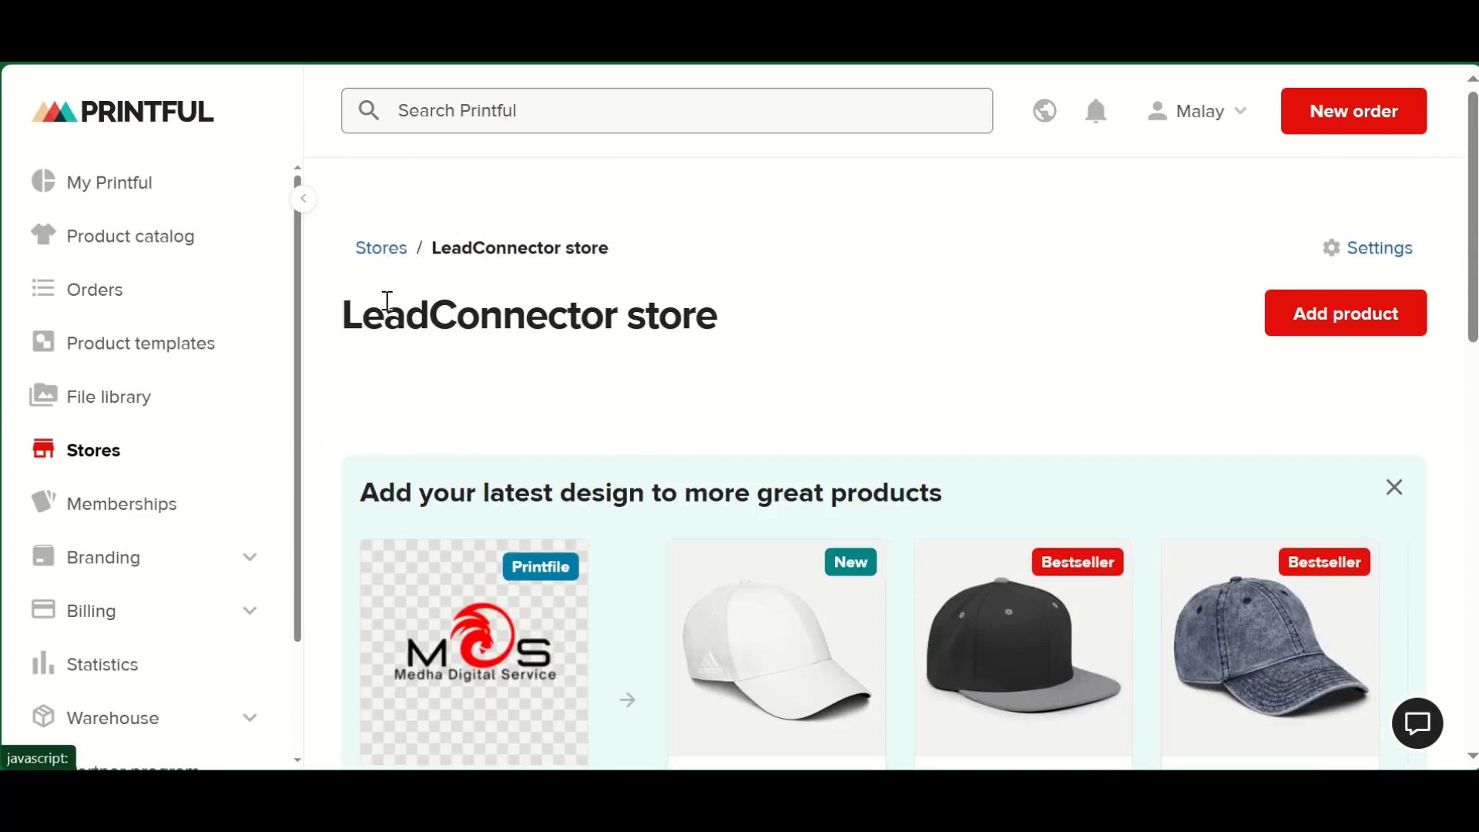
- Go to the My Printful dashboard and start Step 4, Set up billing
left_click(143, 199)
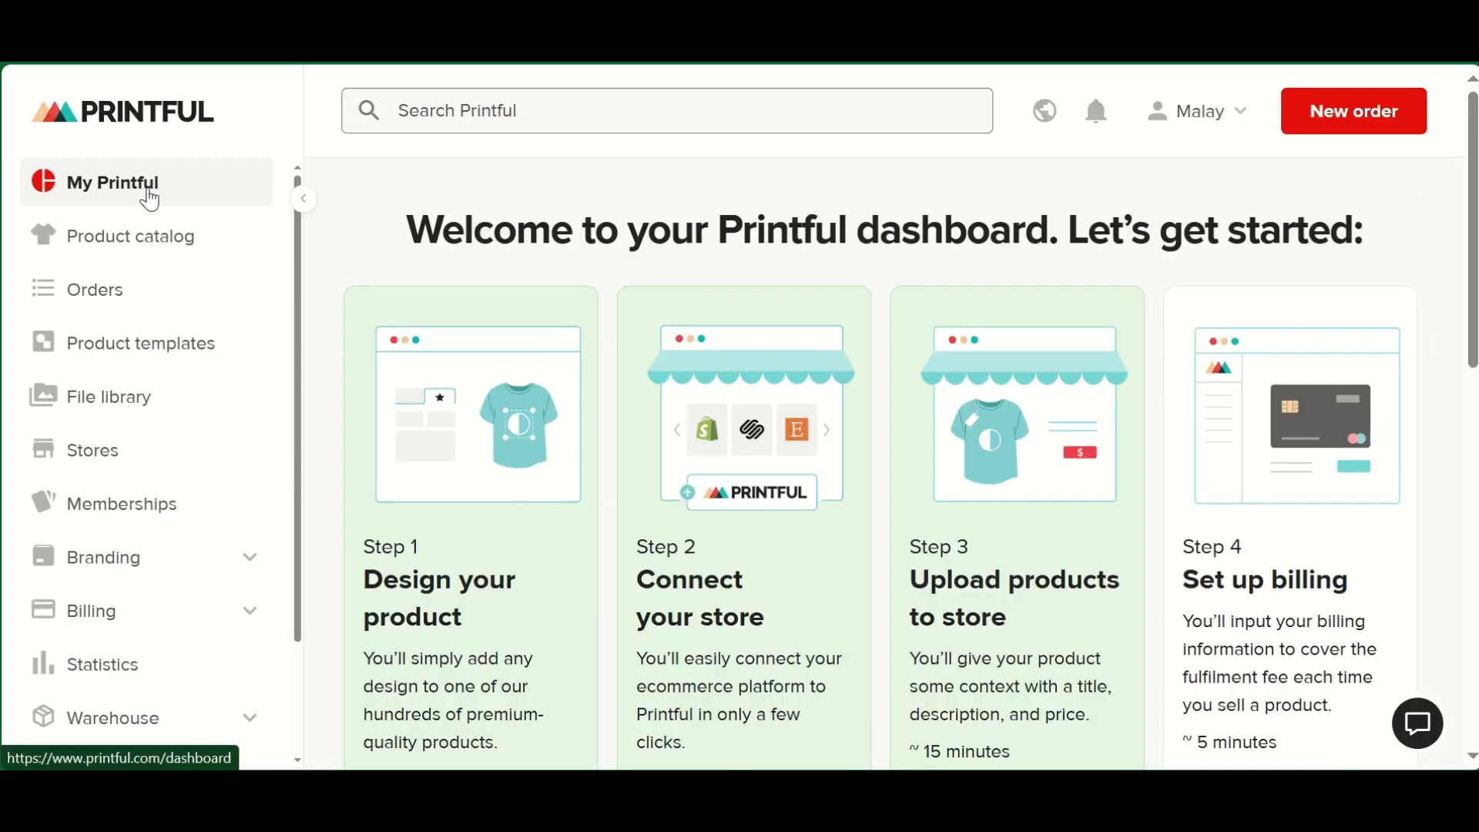
scroll(783, 501, "down", 5)
scroll(1078, 533, "up", 3)
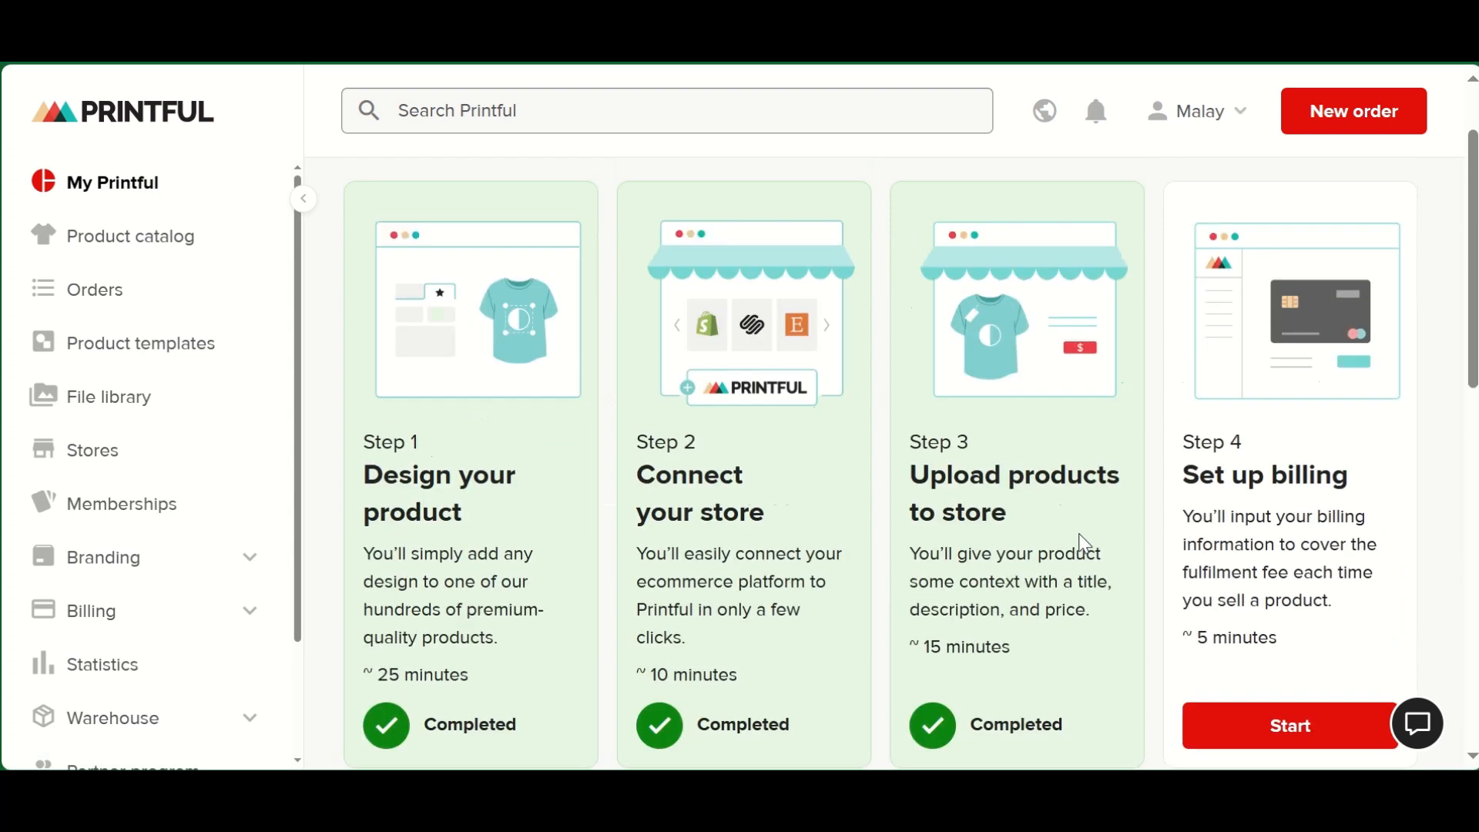
scroll(1280, 592, "down", 1)
left_click(1271, 637)
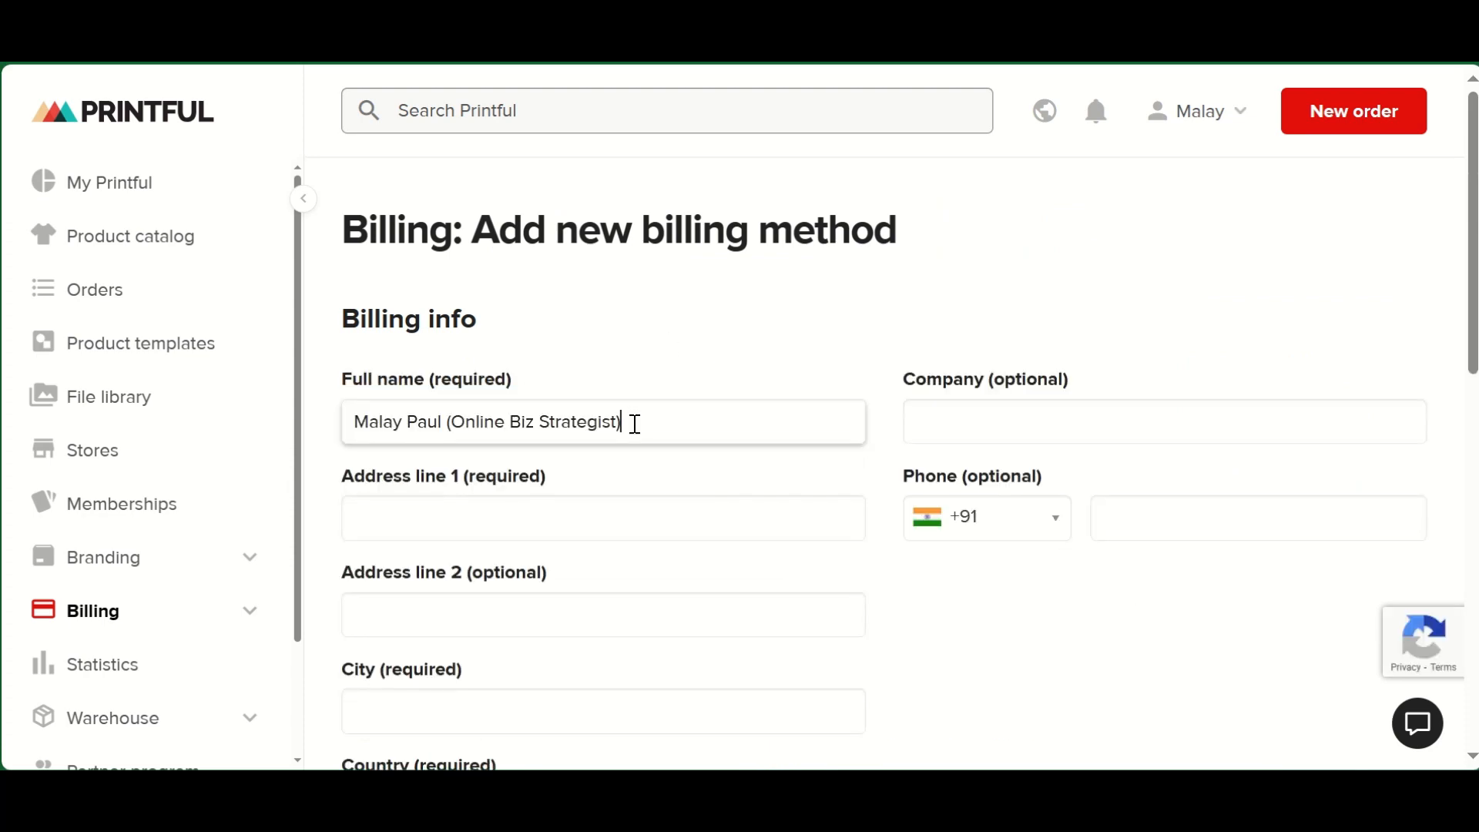
- Fill in the billing info from the saved personal details, and clear the optional company name
scroll(812, 381, "down", 10)
scroll(824, 379, "up", 10)
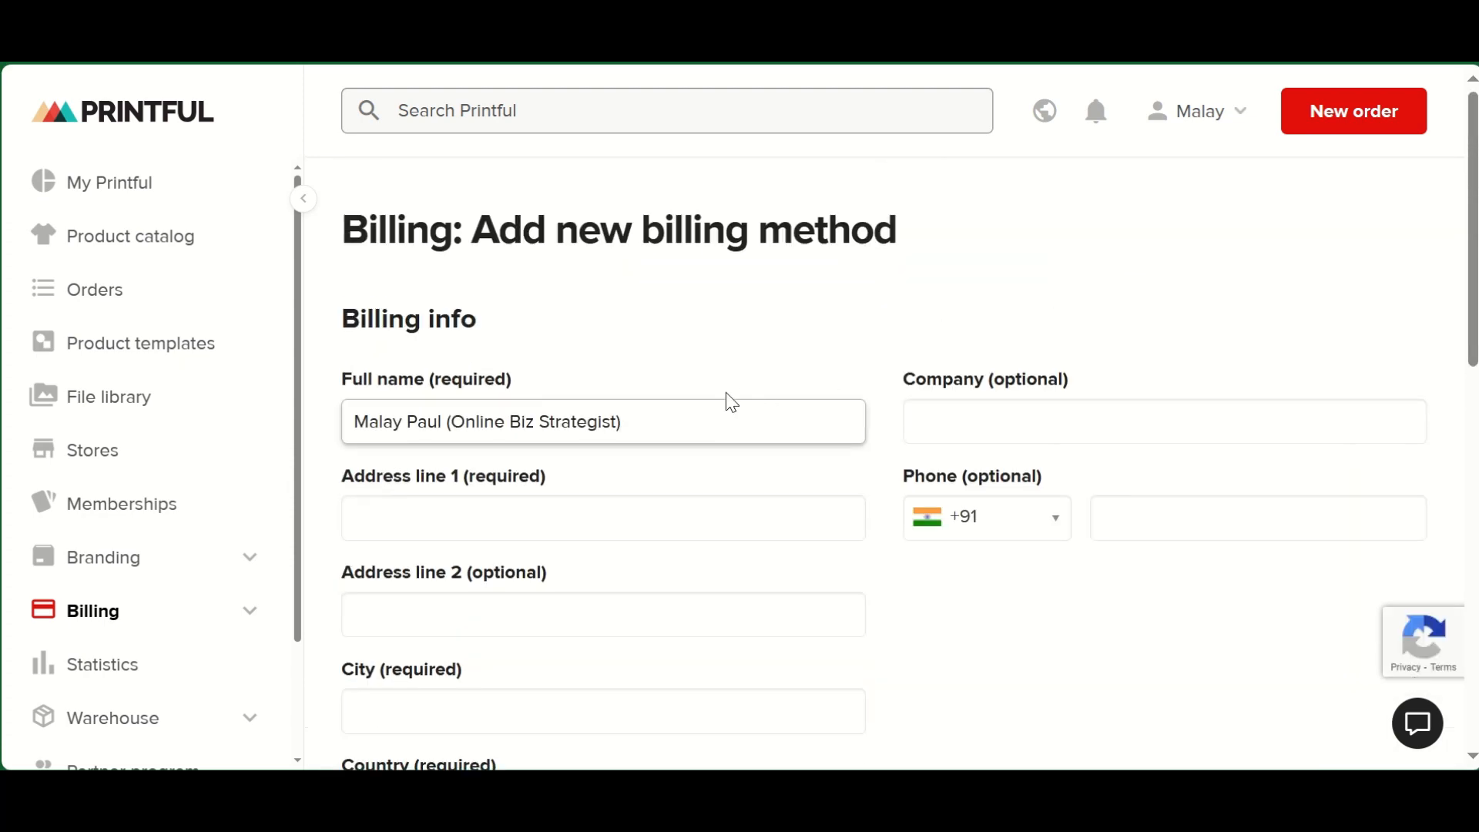
left_click(522, 515)
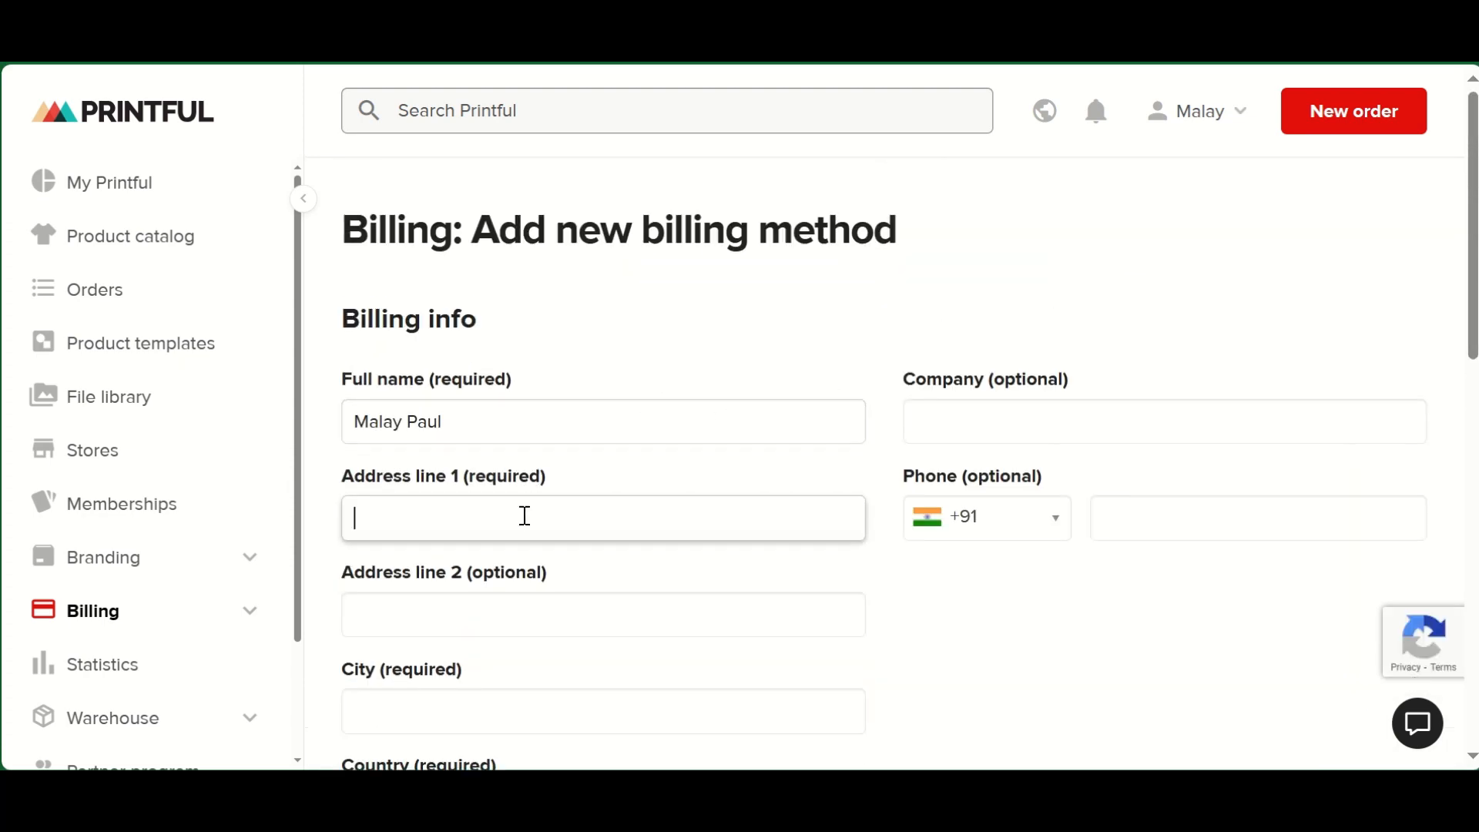
left_click(586, 186)
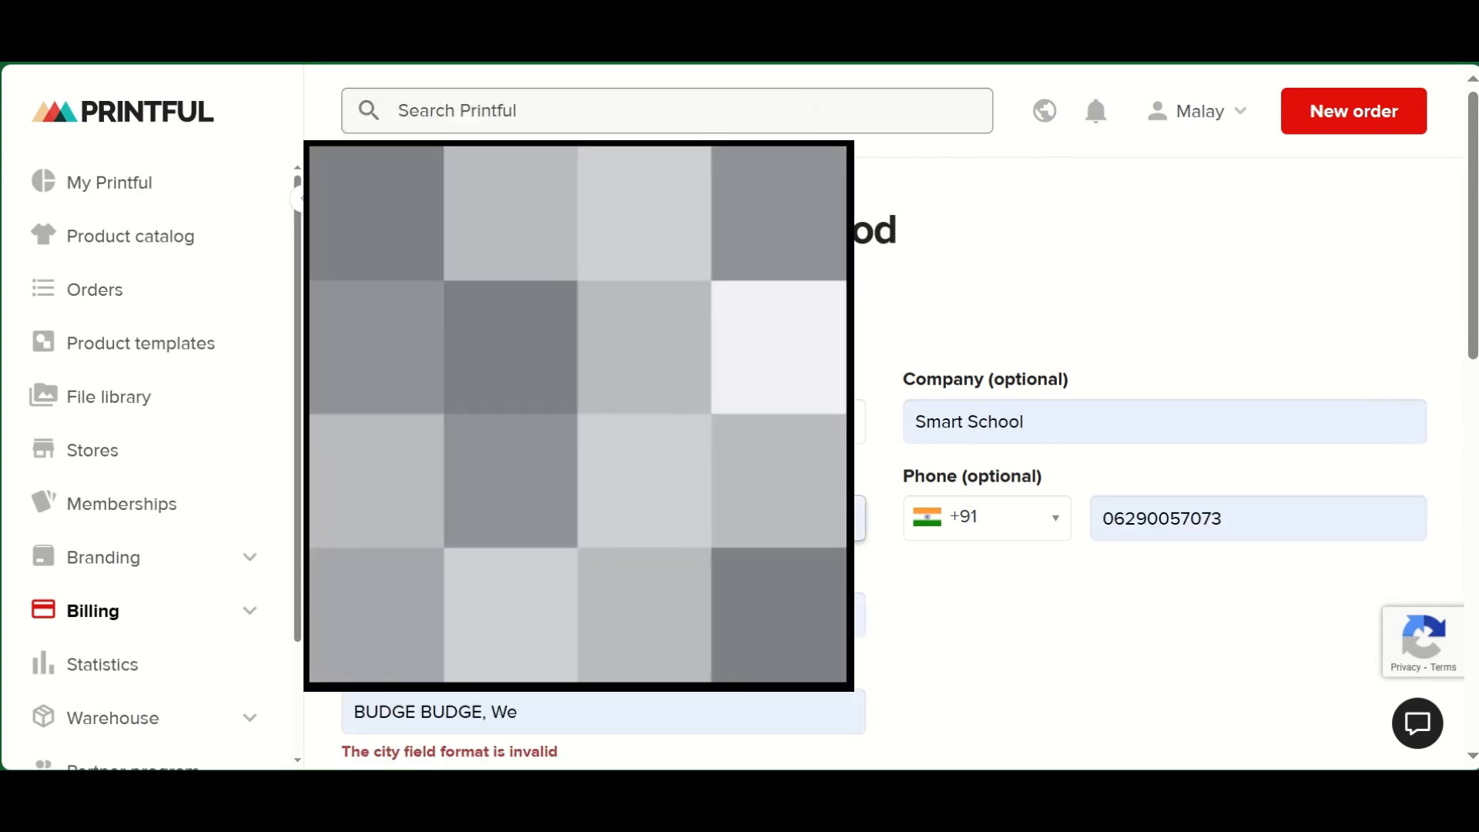
scroll(809, 309, "down", 3)
left_click_drag(1025, 211, 899, 211)
key("BackSpace")
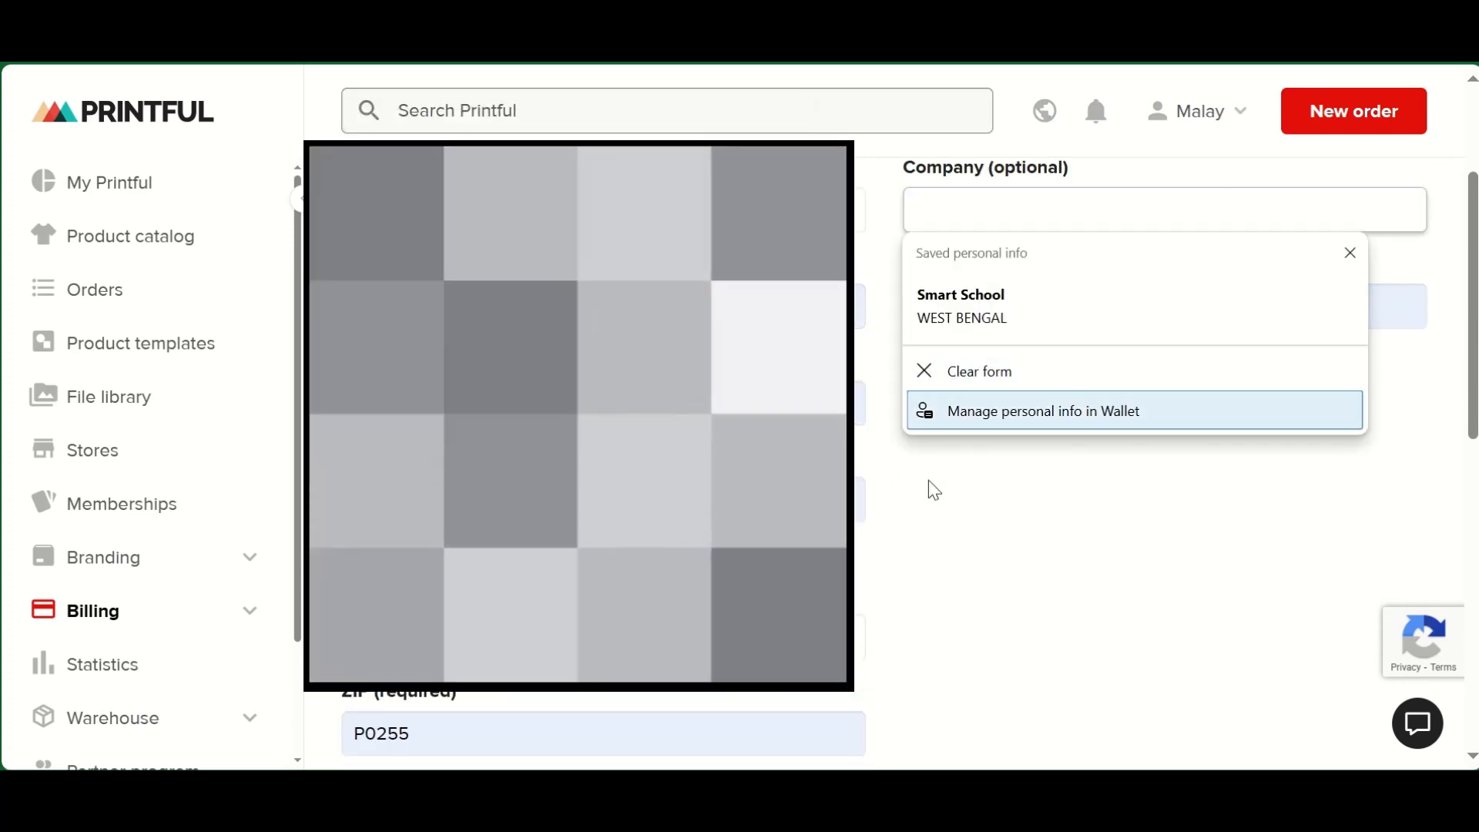
- Correct the remaining autofilled billing address details, including the ZIP code
scroll(935, 462, "down", 5)
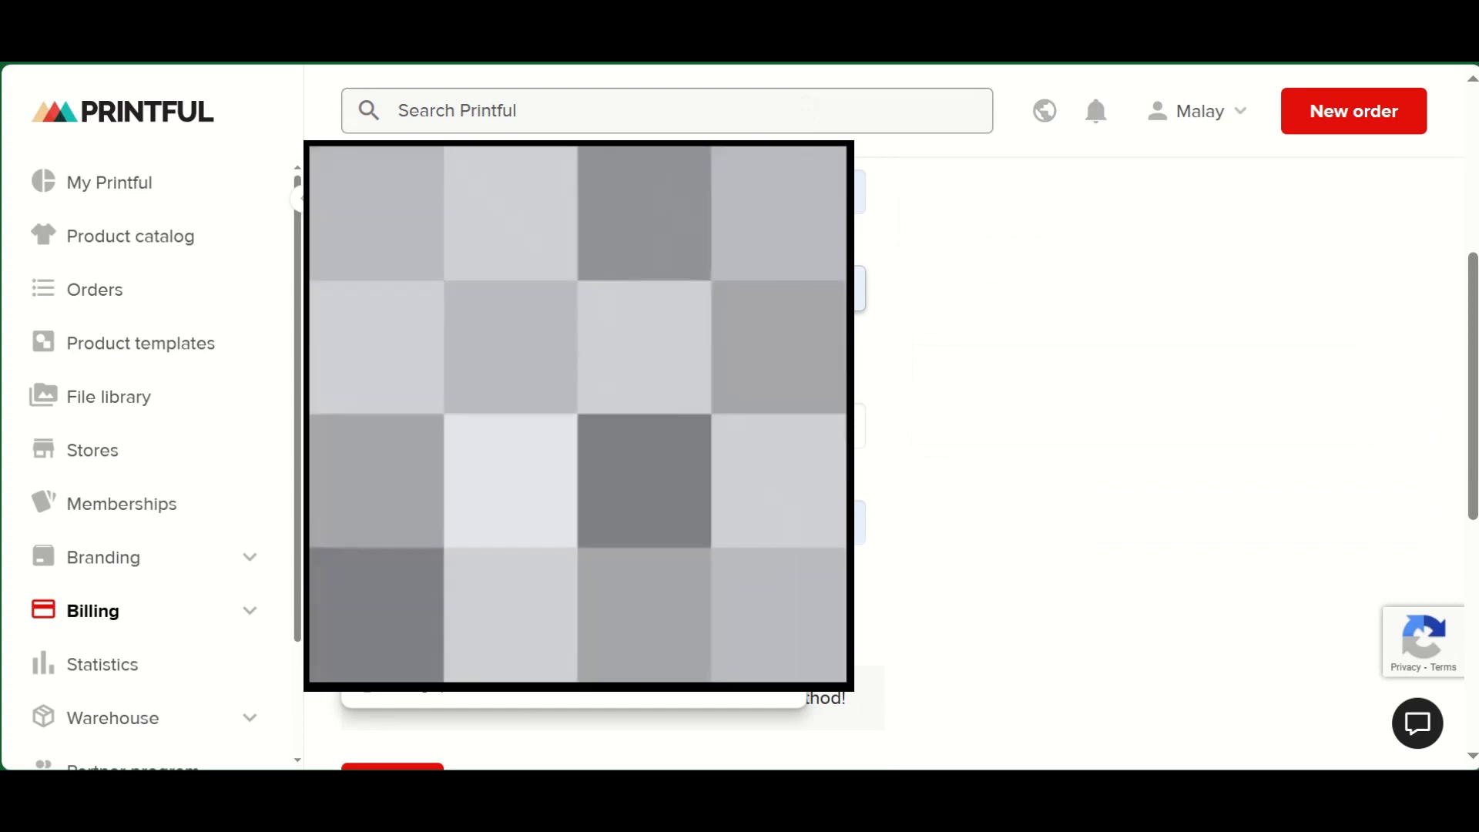
key("BackSpace")
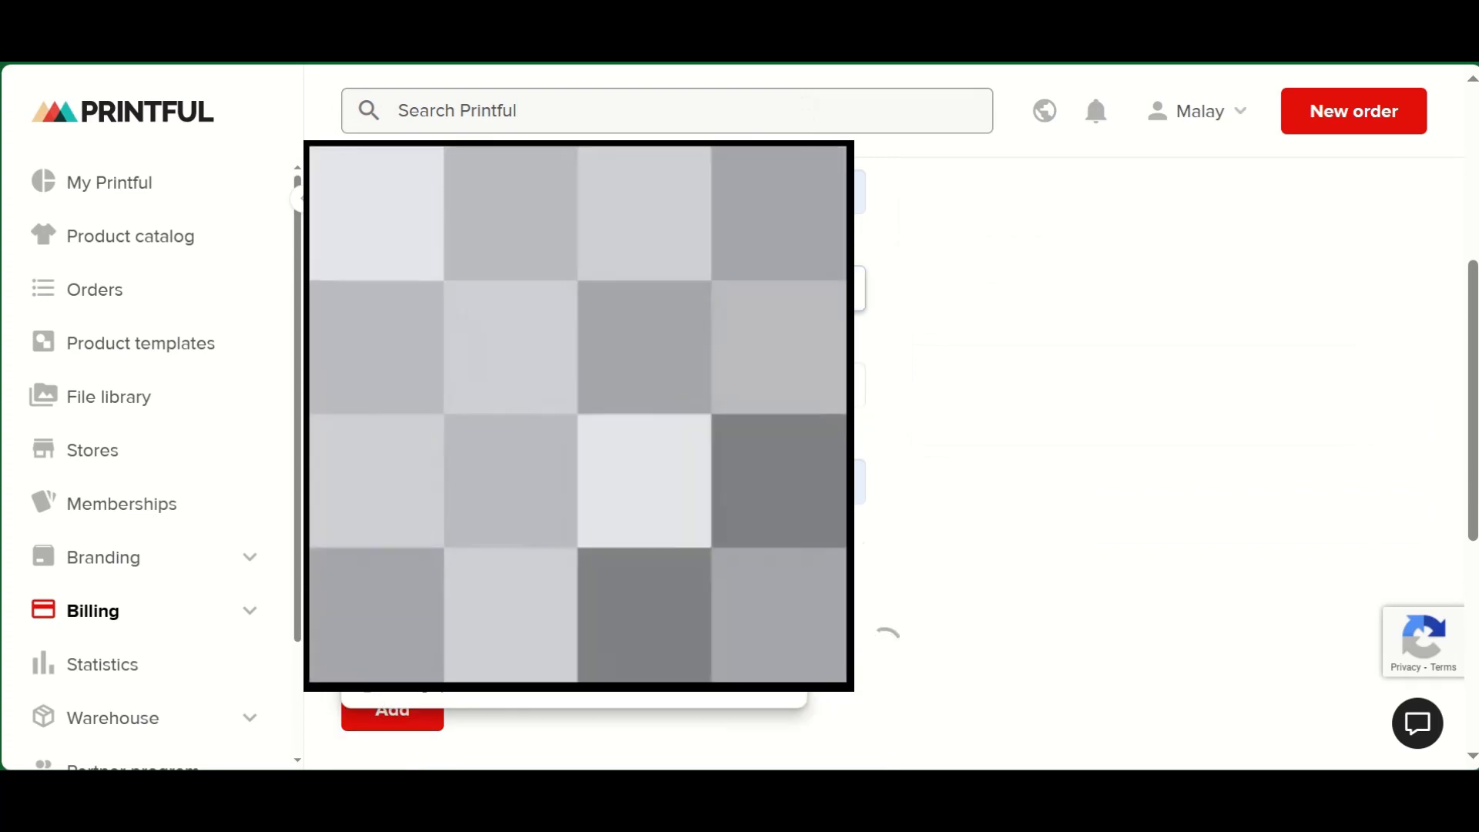
left_click(974, 386)
left_click(859, 482)
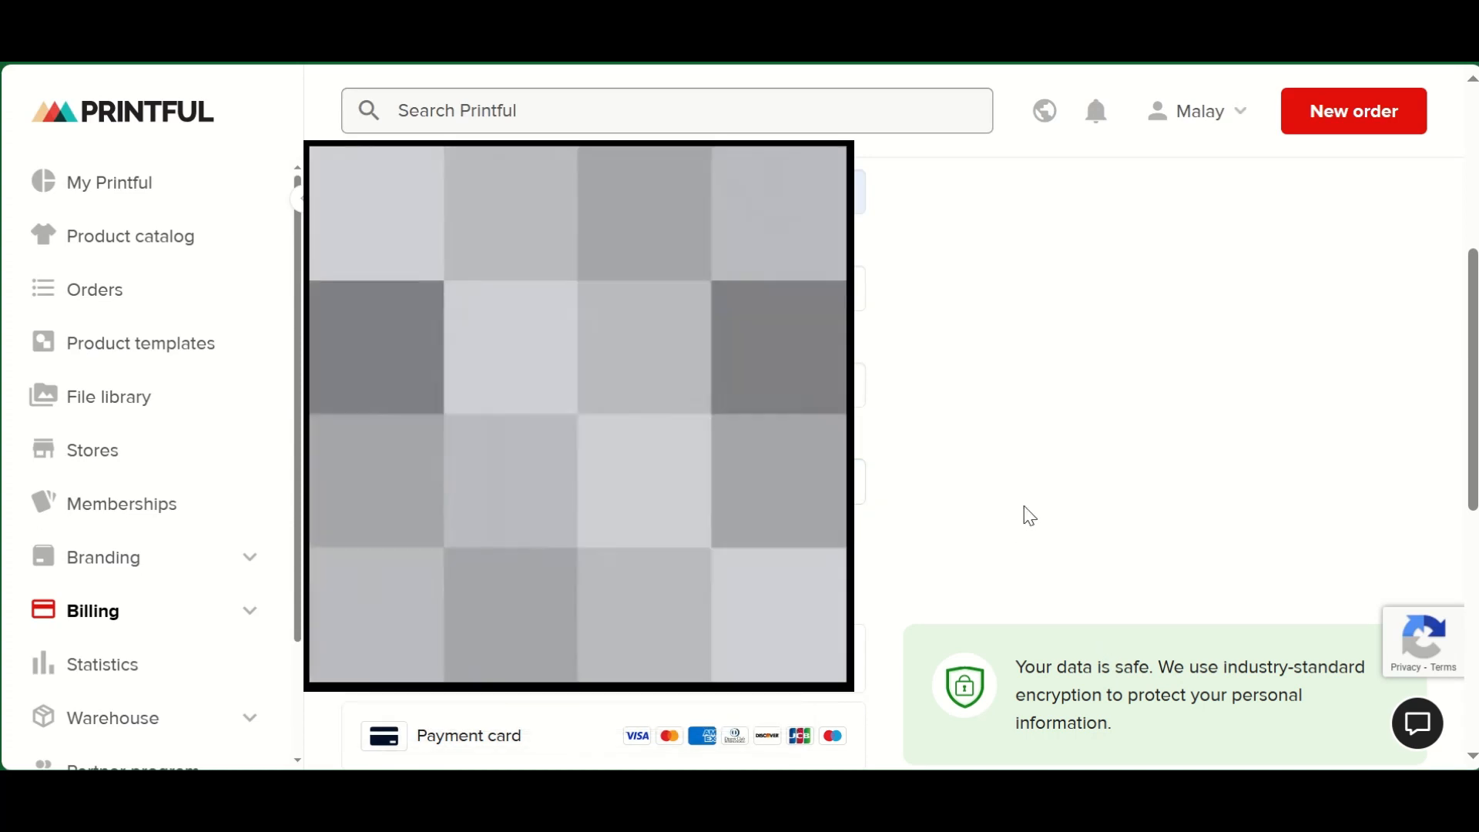
- Choose PayPal as the billing method and start authorizing the PayPal account
scroll(1016, 520, "down", 4)
left_click(505, 345)
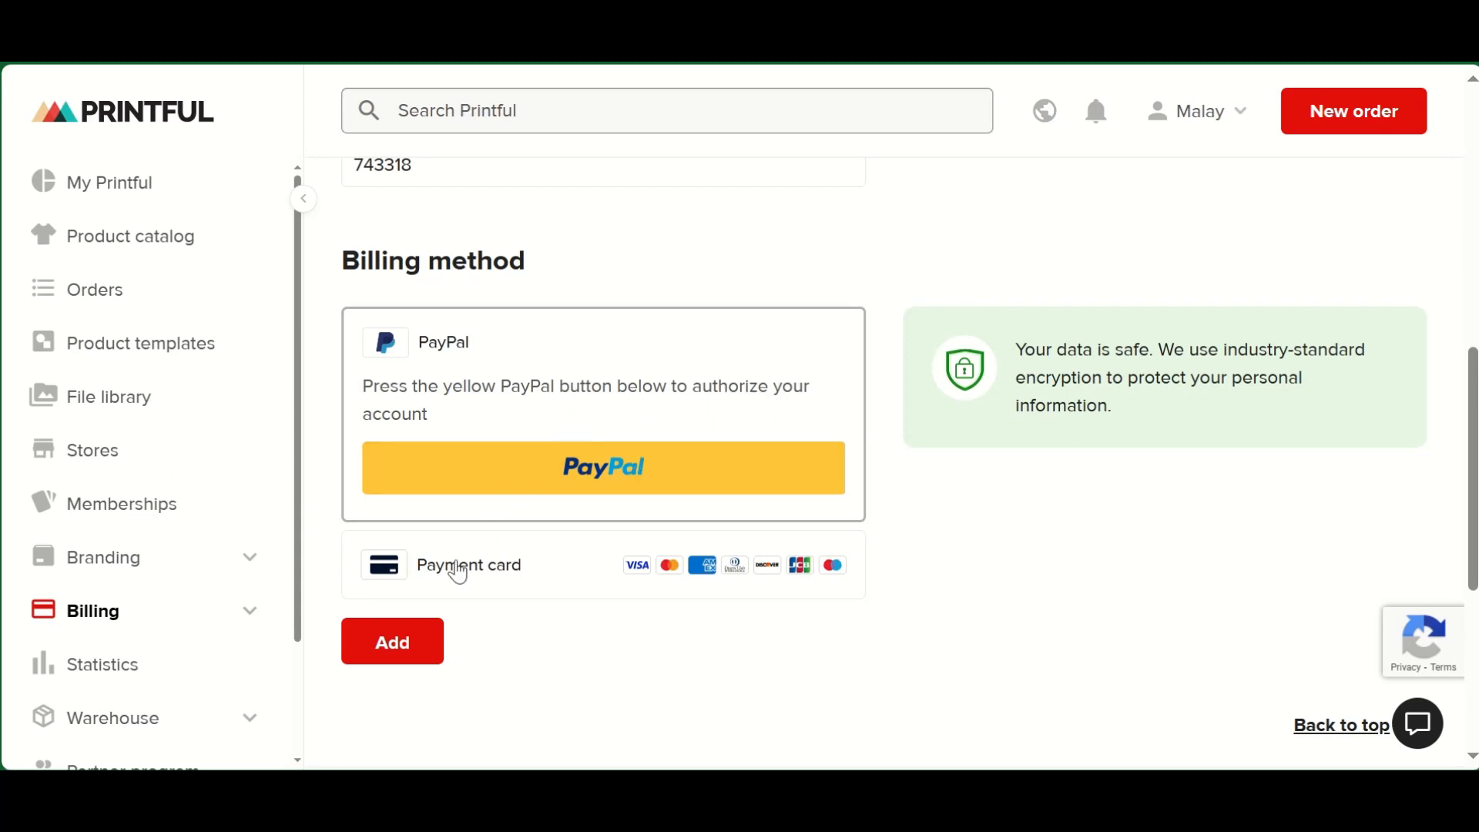
left_click(414, 647)
left_click(595, 466)
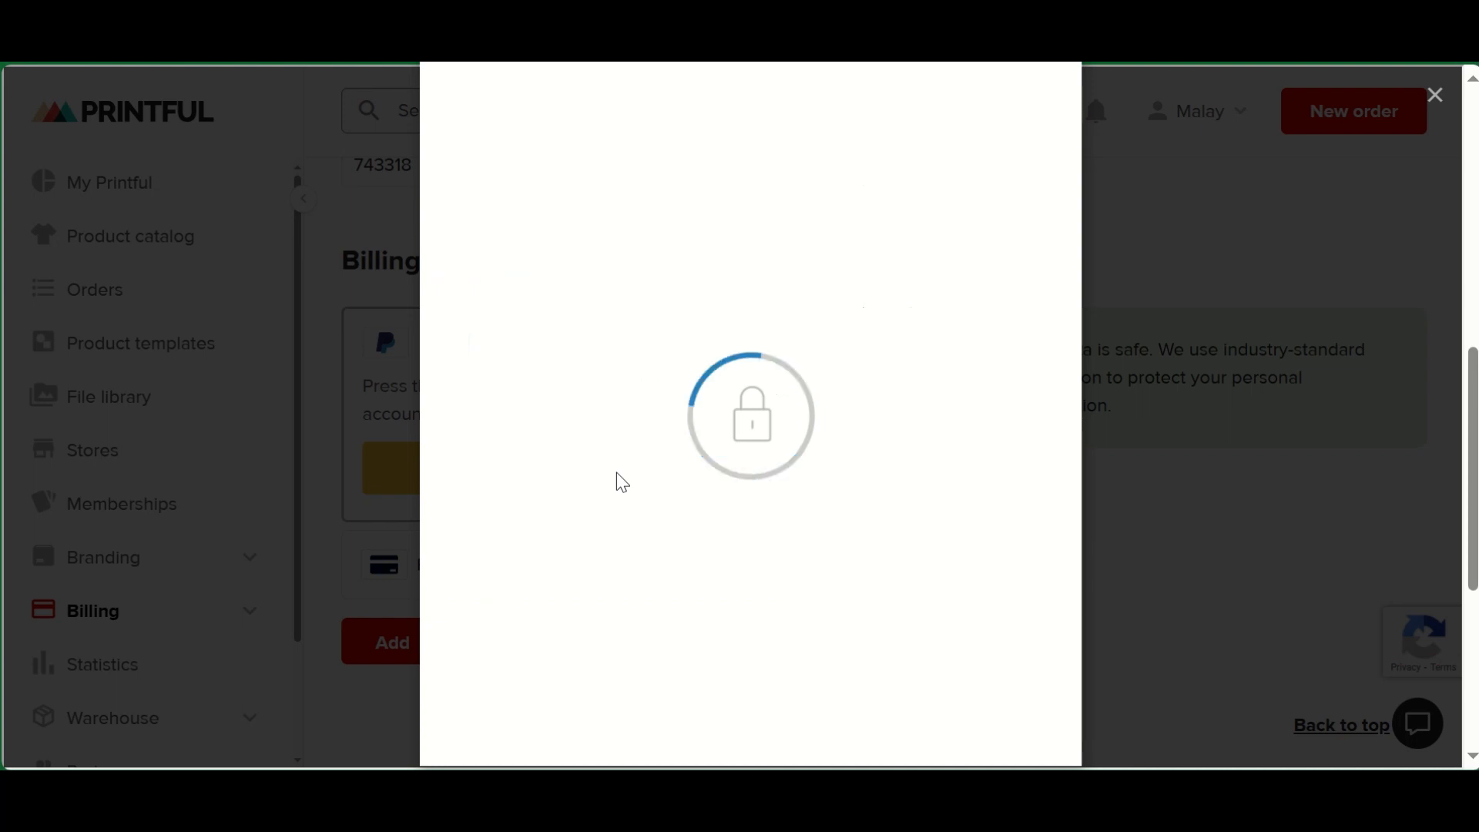
- Log in to PayPal with the account password and look through the credit or debit card form
left_click(561, 450)
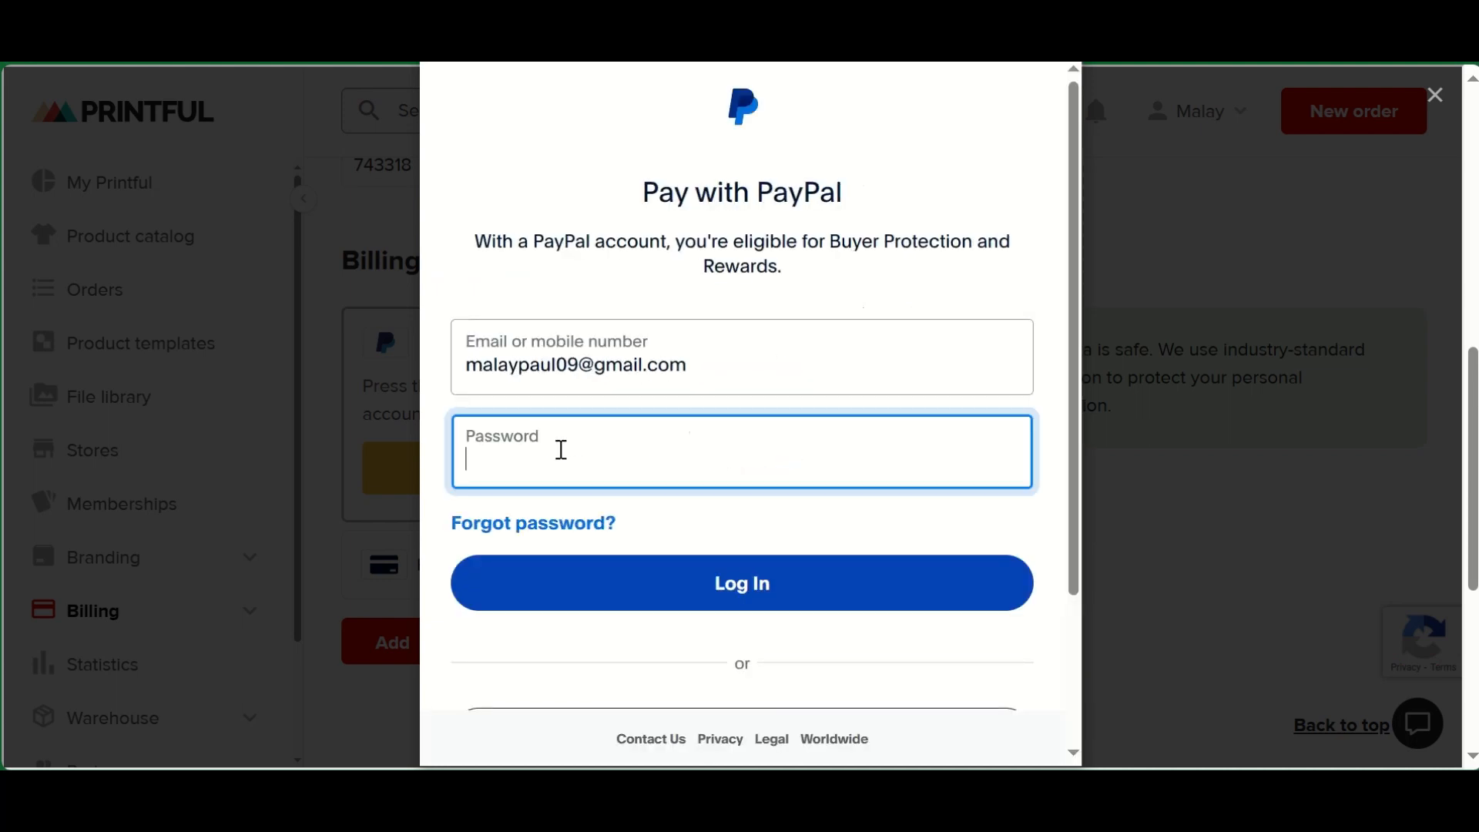
type("••")
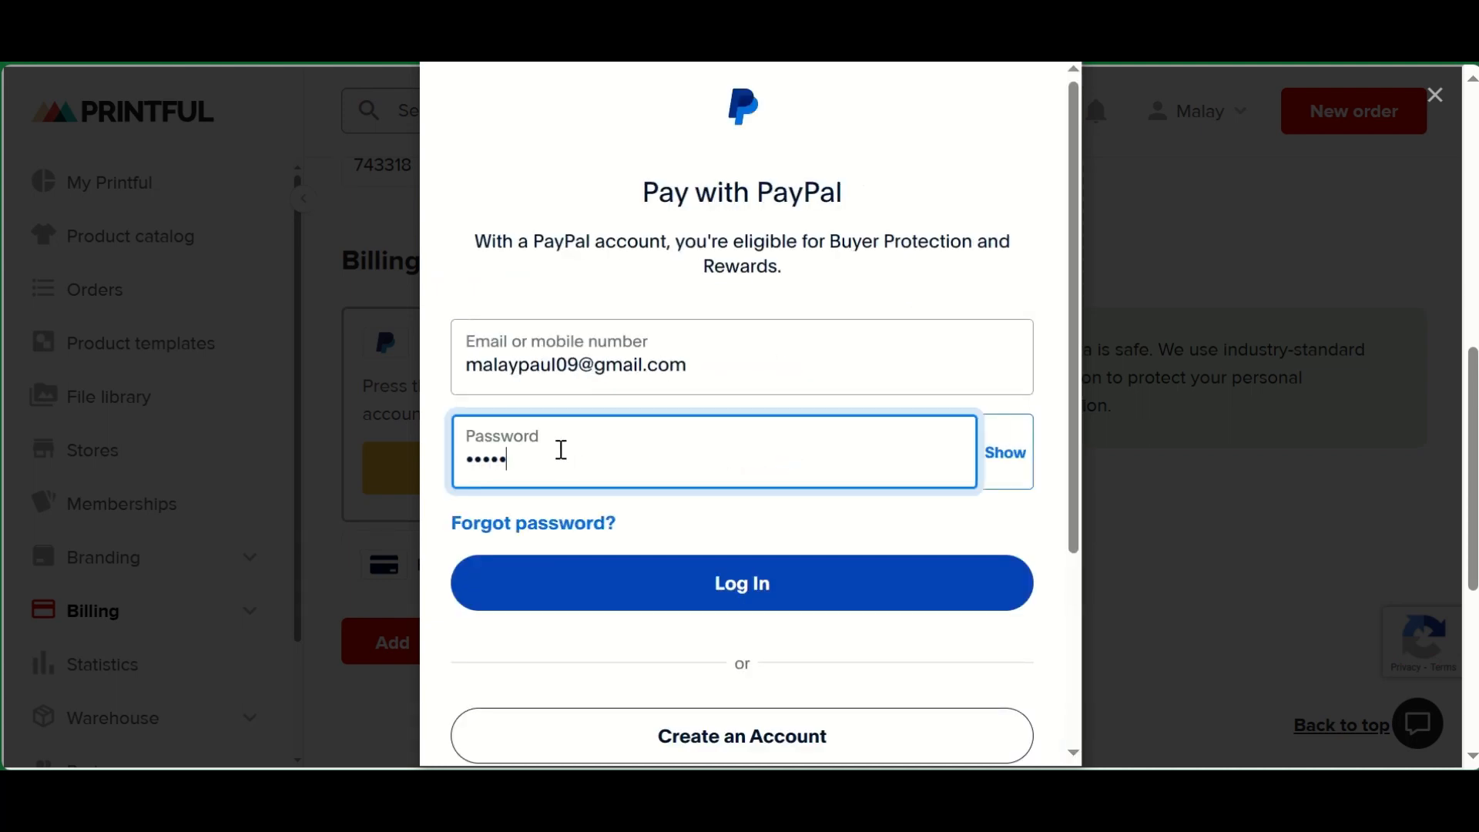
left_click(697, 570)
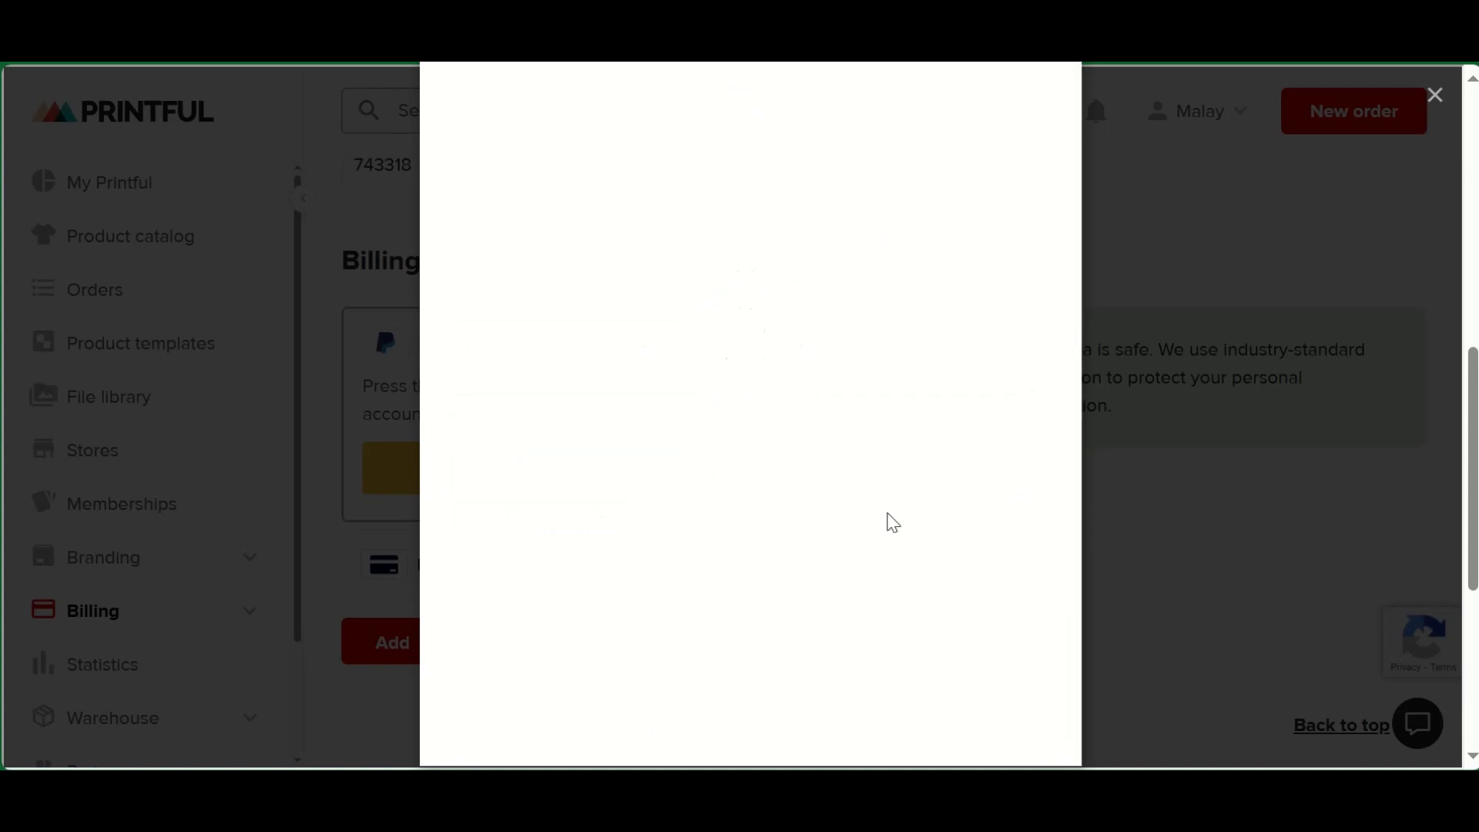
scroll(660, 509, "down", 1)
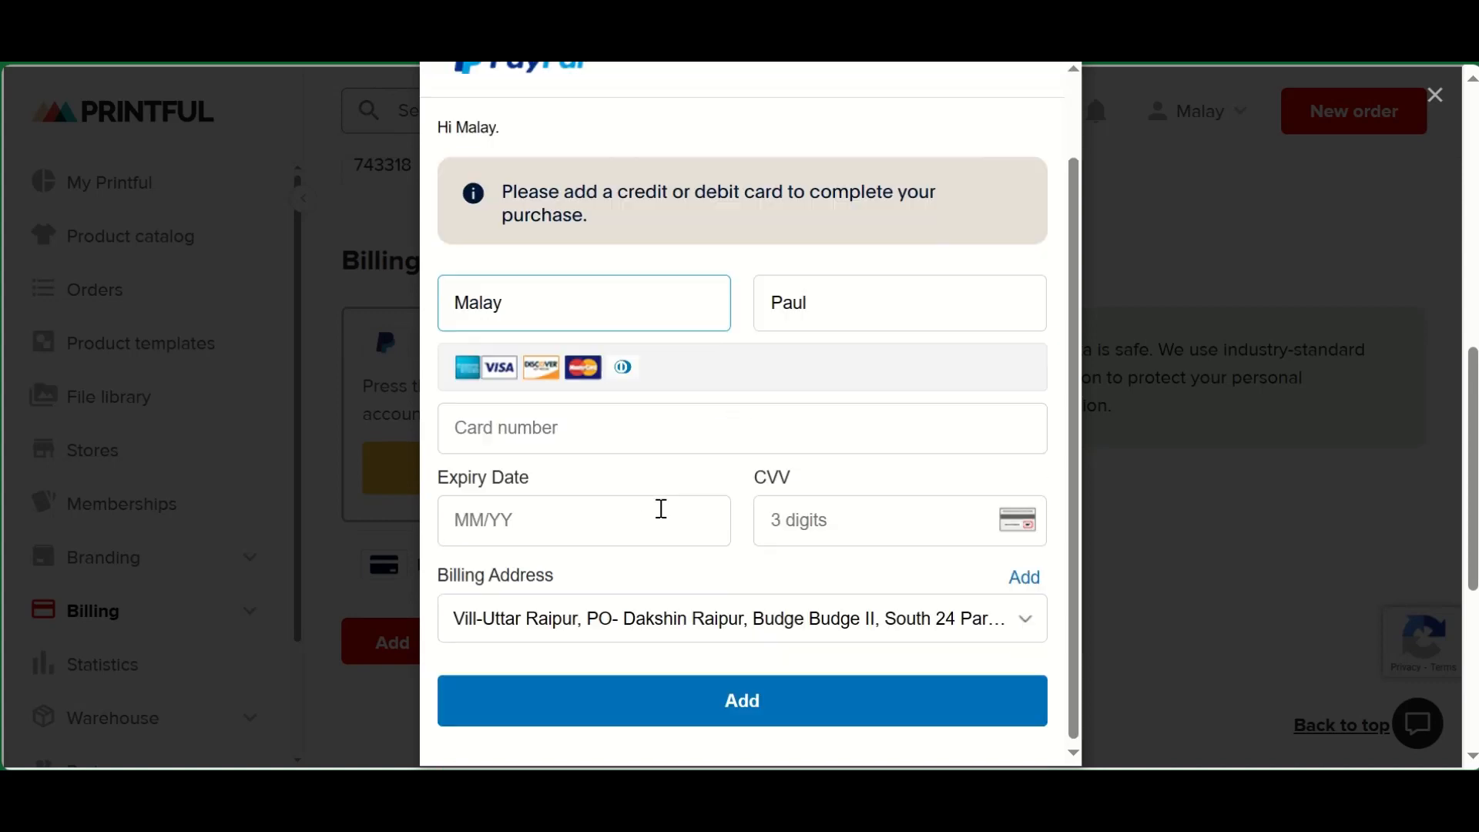
scroll(1178, 432, "up", 5)
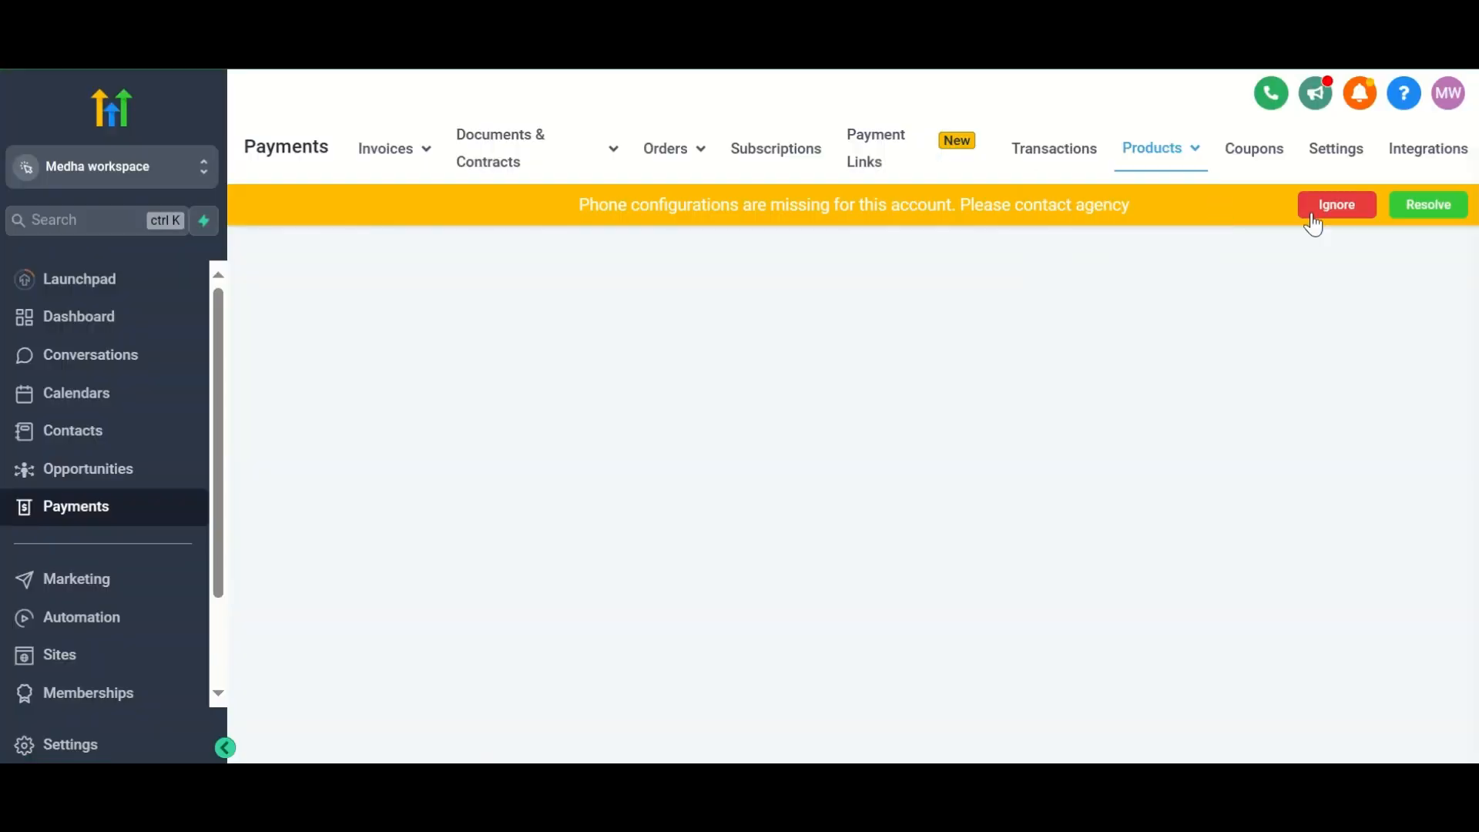
- Switch to the LeadConnector Payments products page, ignore the phone configuration warning, and check the synced products
left_click(1319, 205)
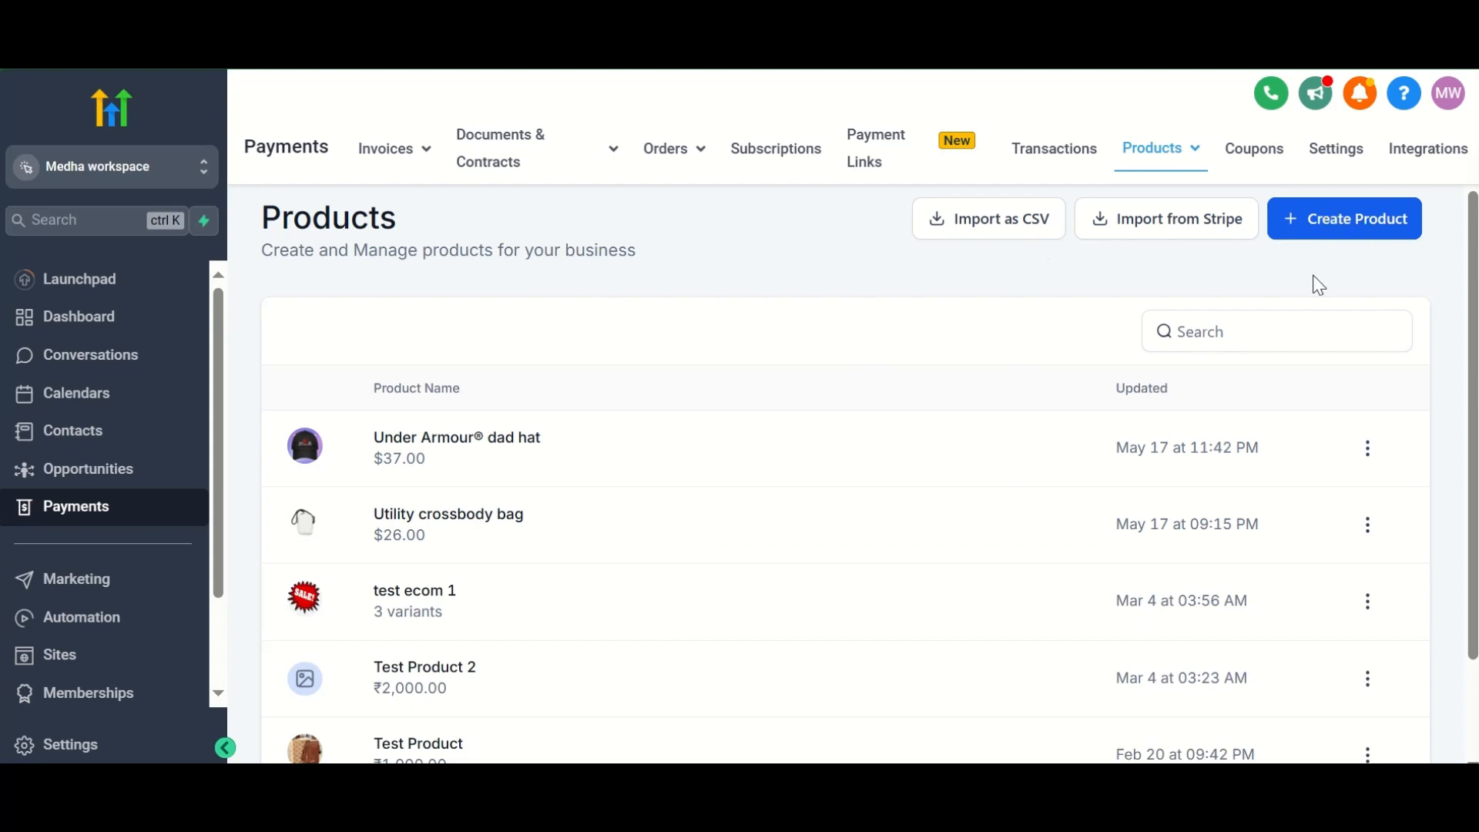
left_click(1368, 448)
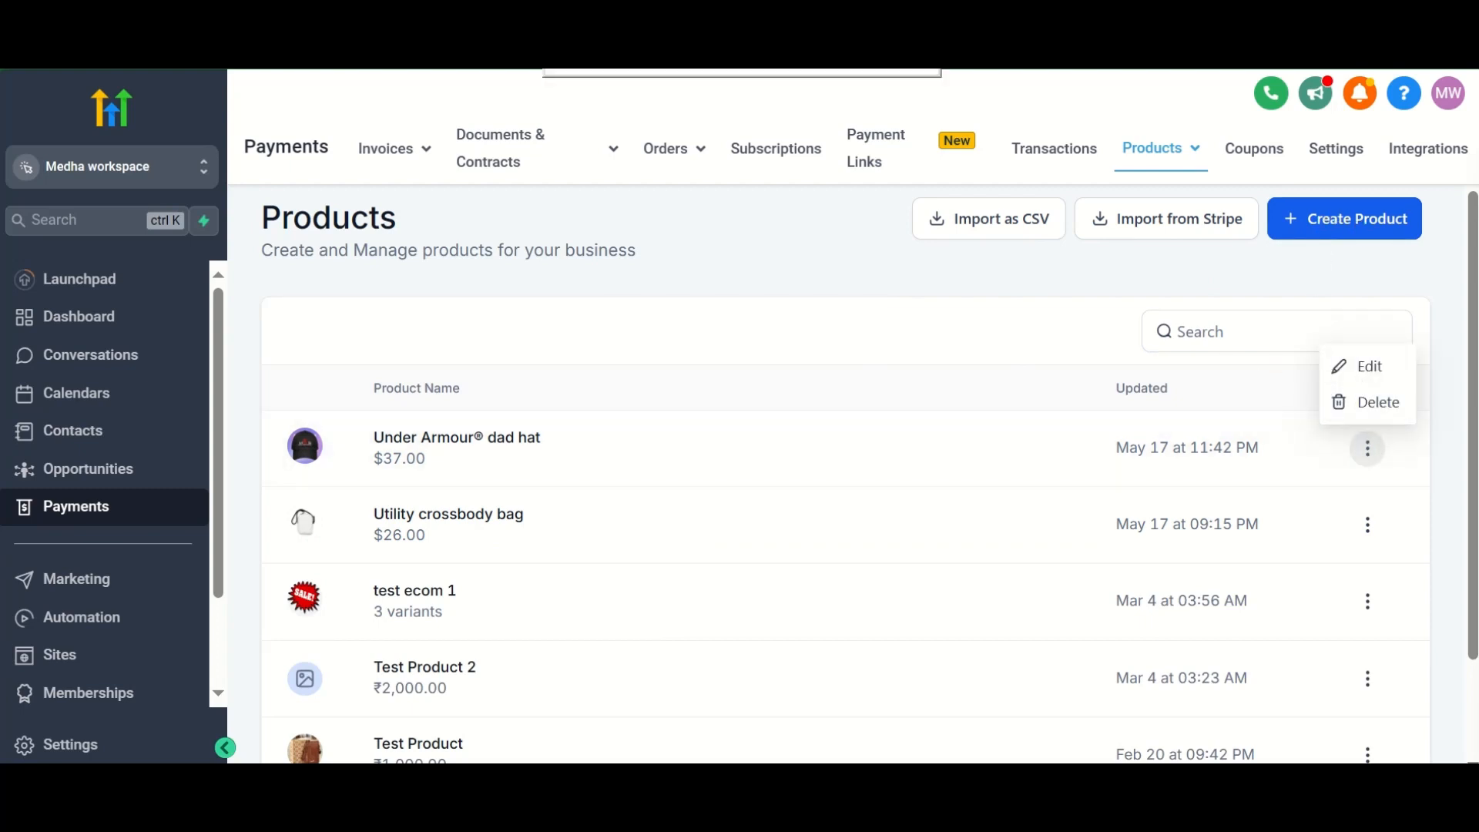
scroll(551, 482, "down", 2)
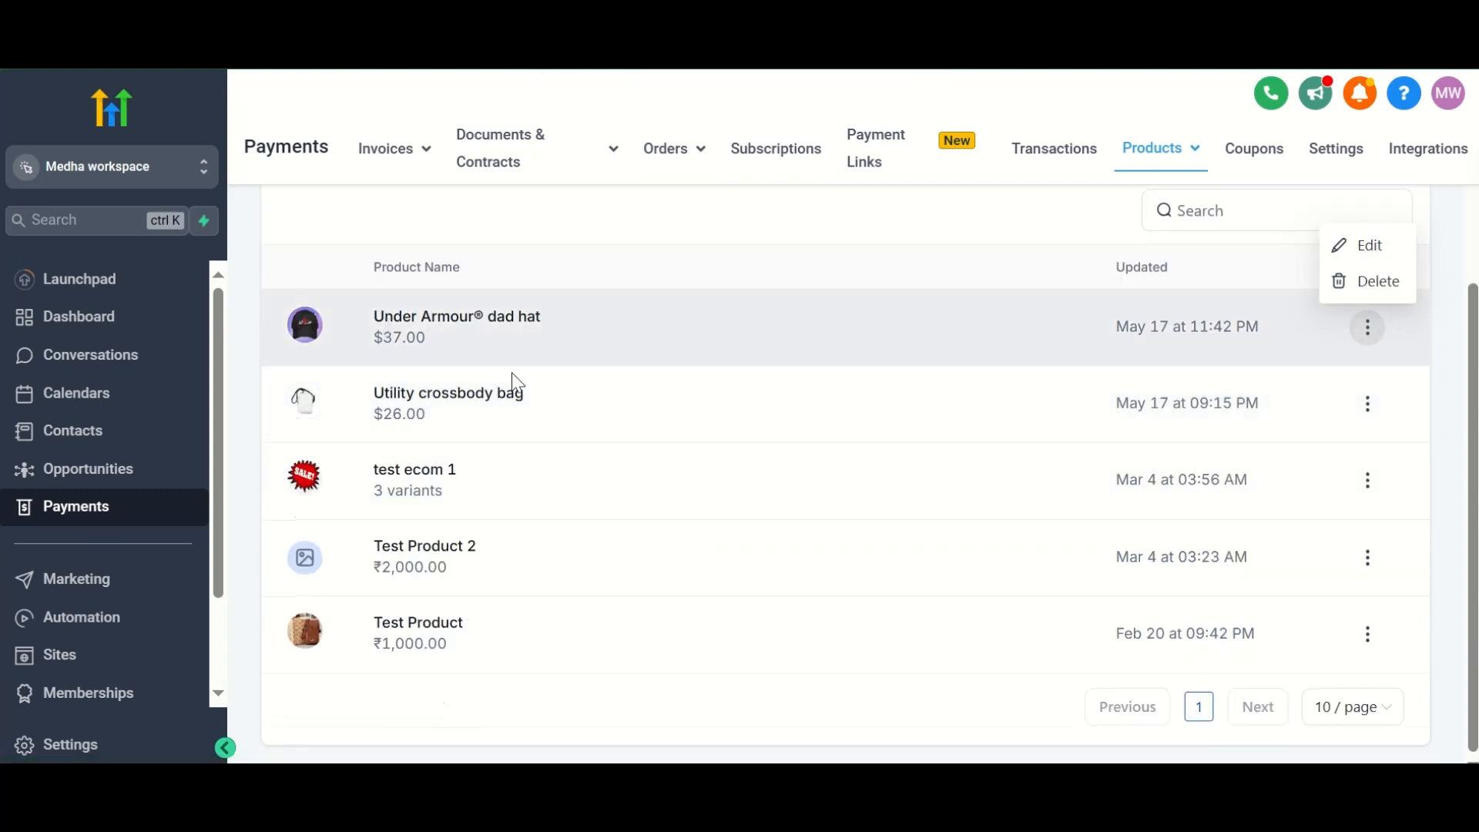
scroll(543, 438, "up", 2)
- Open the Under Armour dad hat product, review its media, variant price and additional information, and return to the product list
left_click(460, 443)
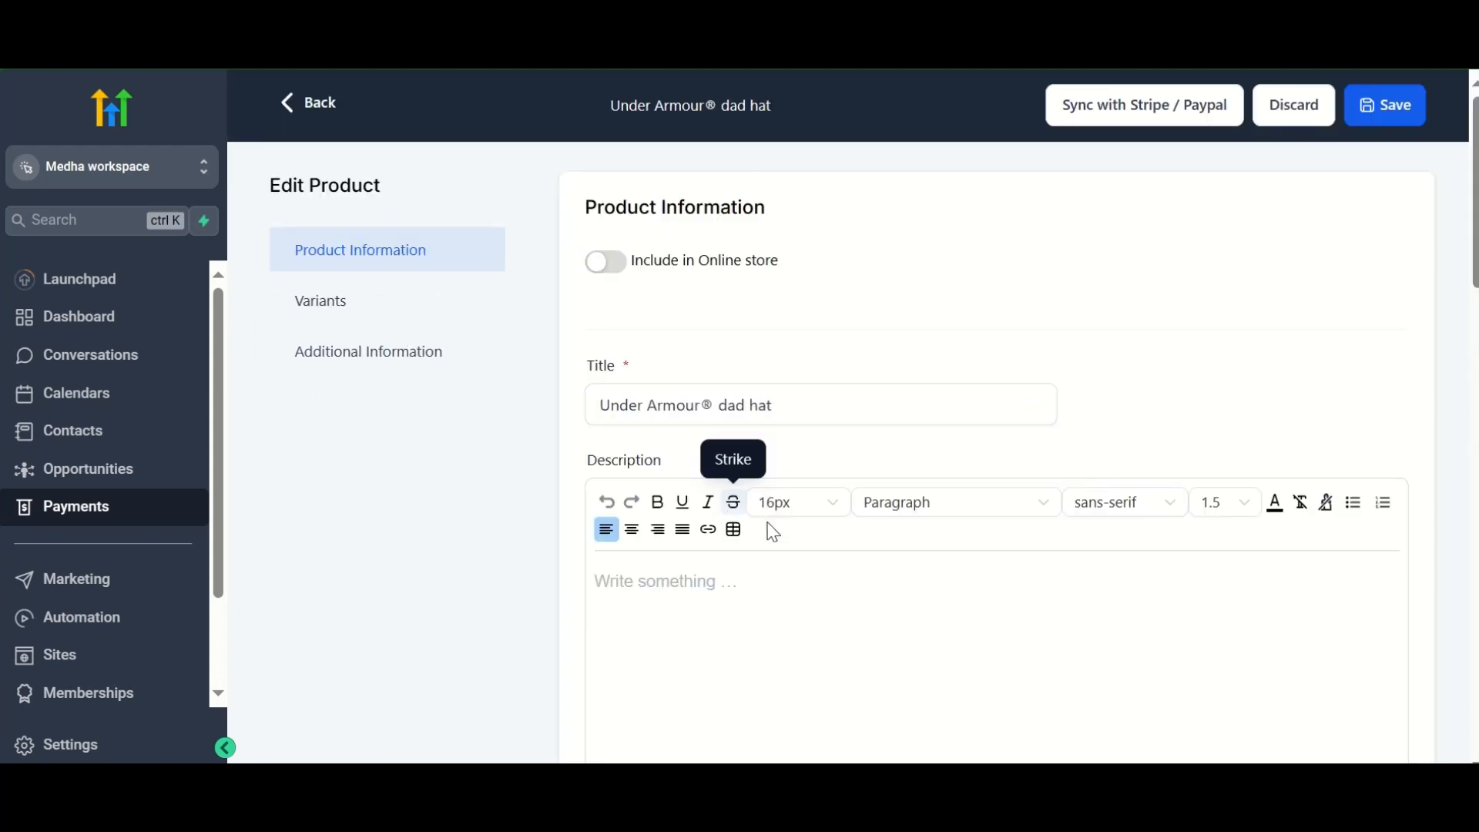
scroll(868, 599, "down", 10)
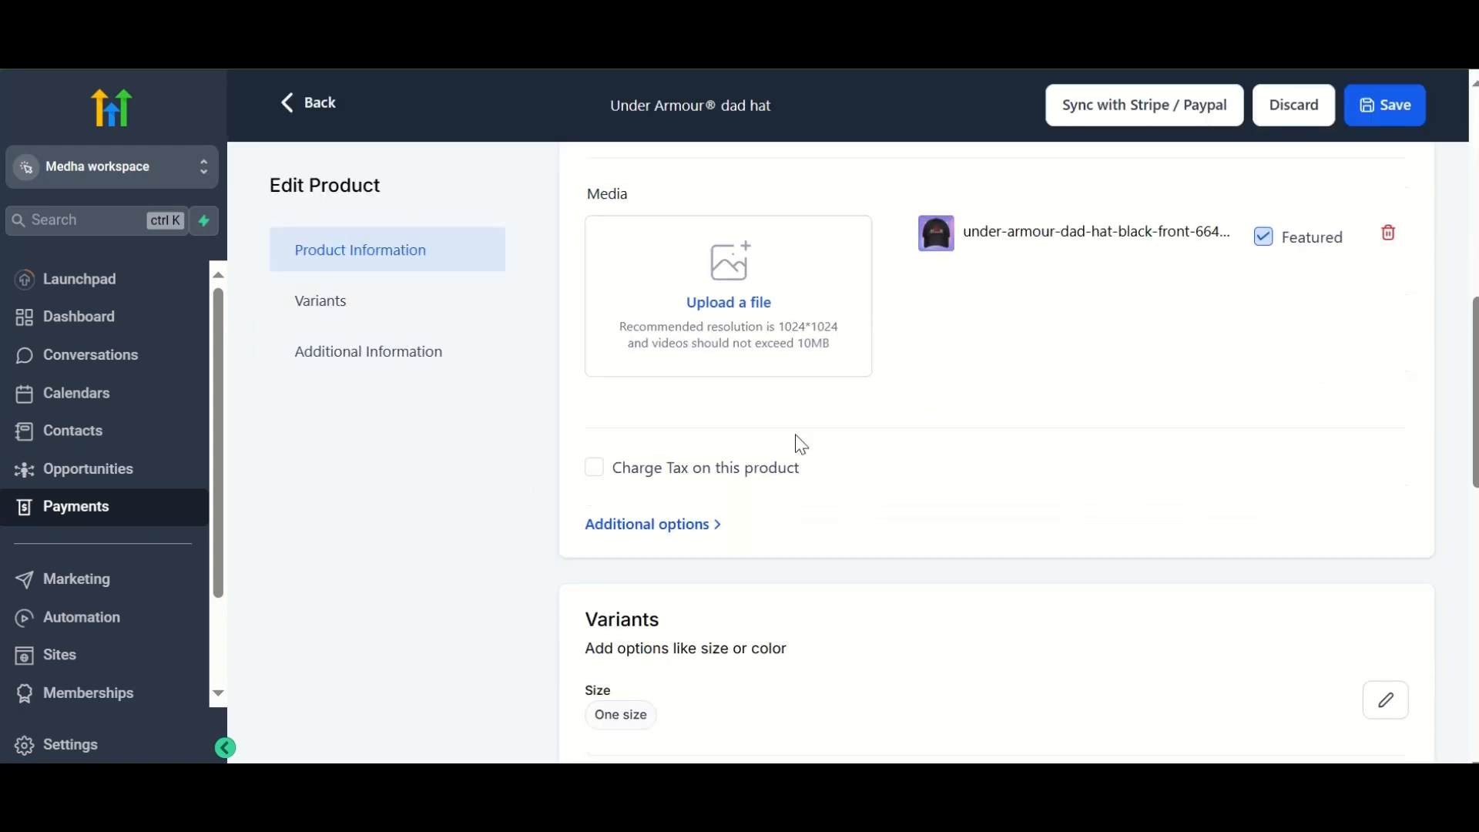
scroll(753, 638, "down", 10)
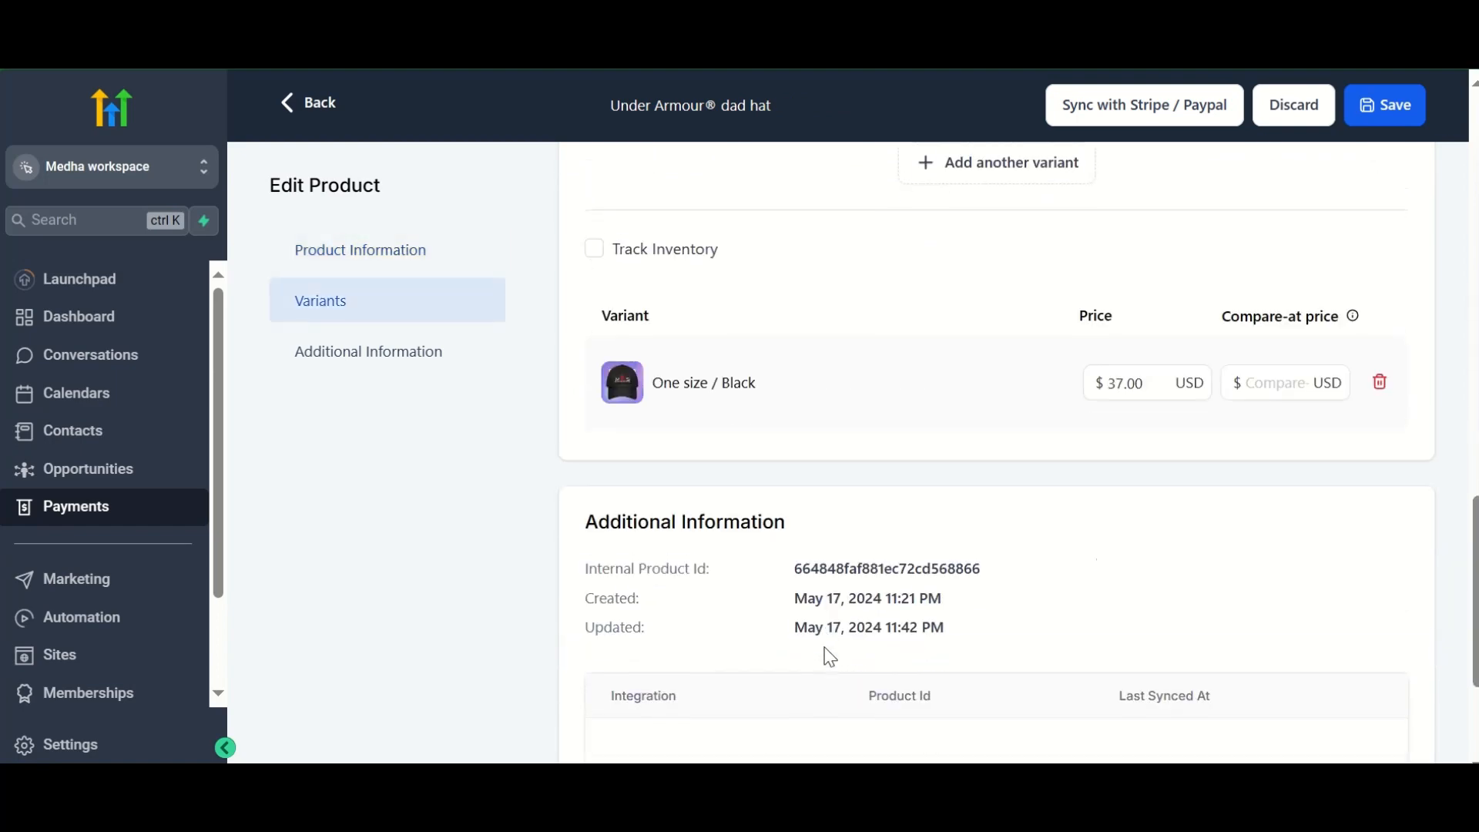
scroll(886, 604, "up", 15)
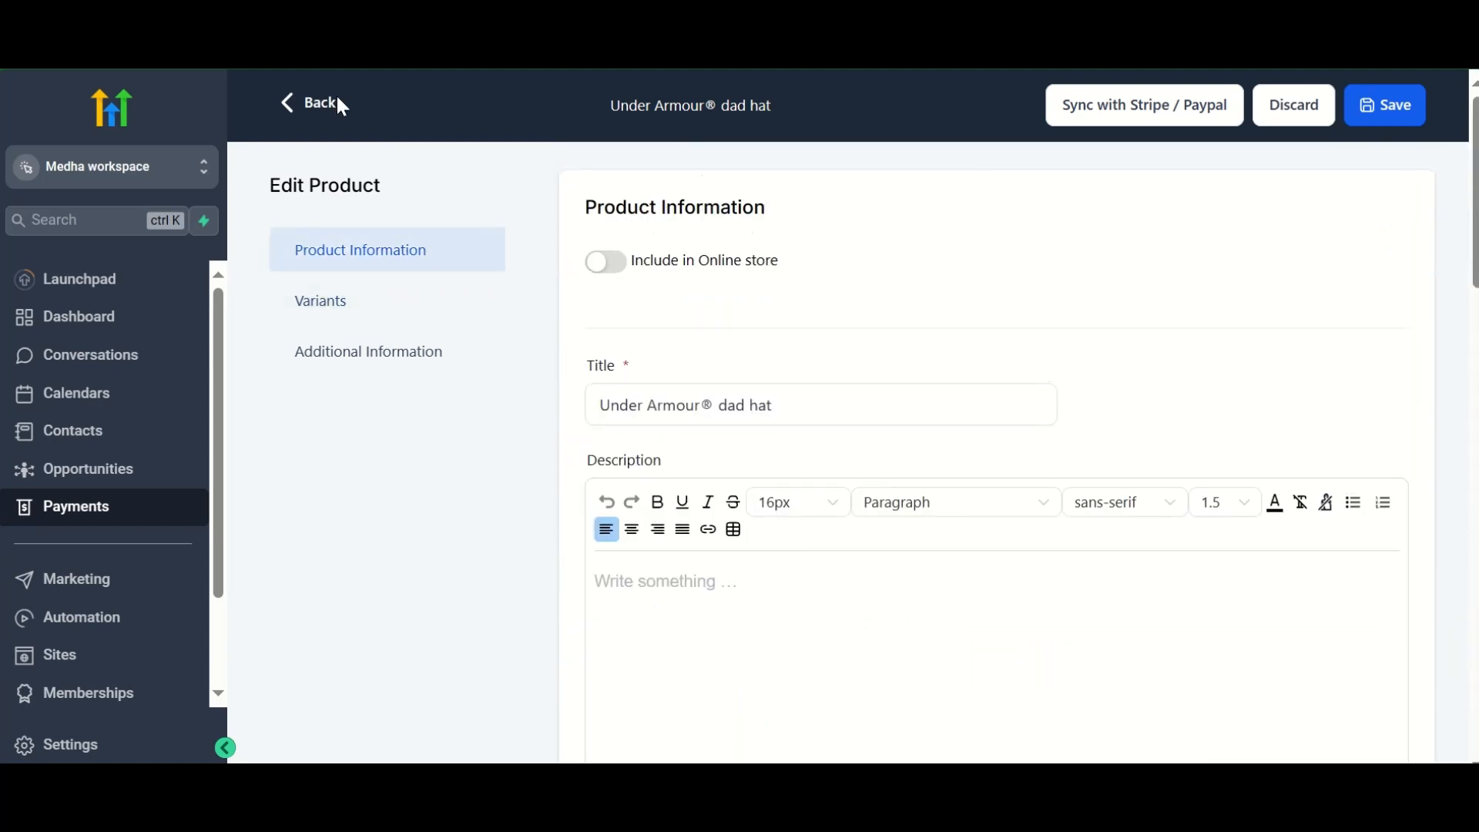
left_click(331, 98)
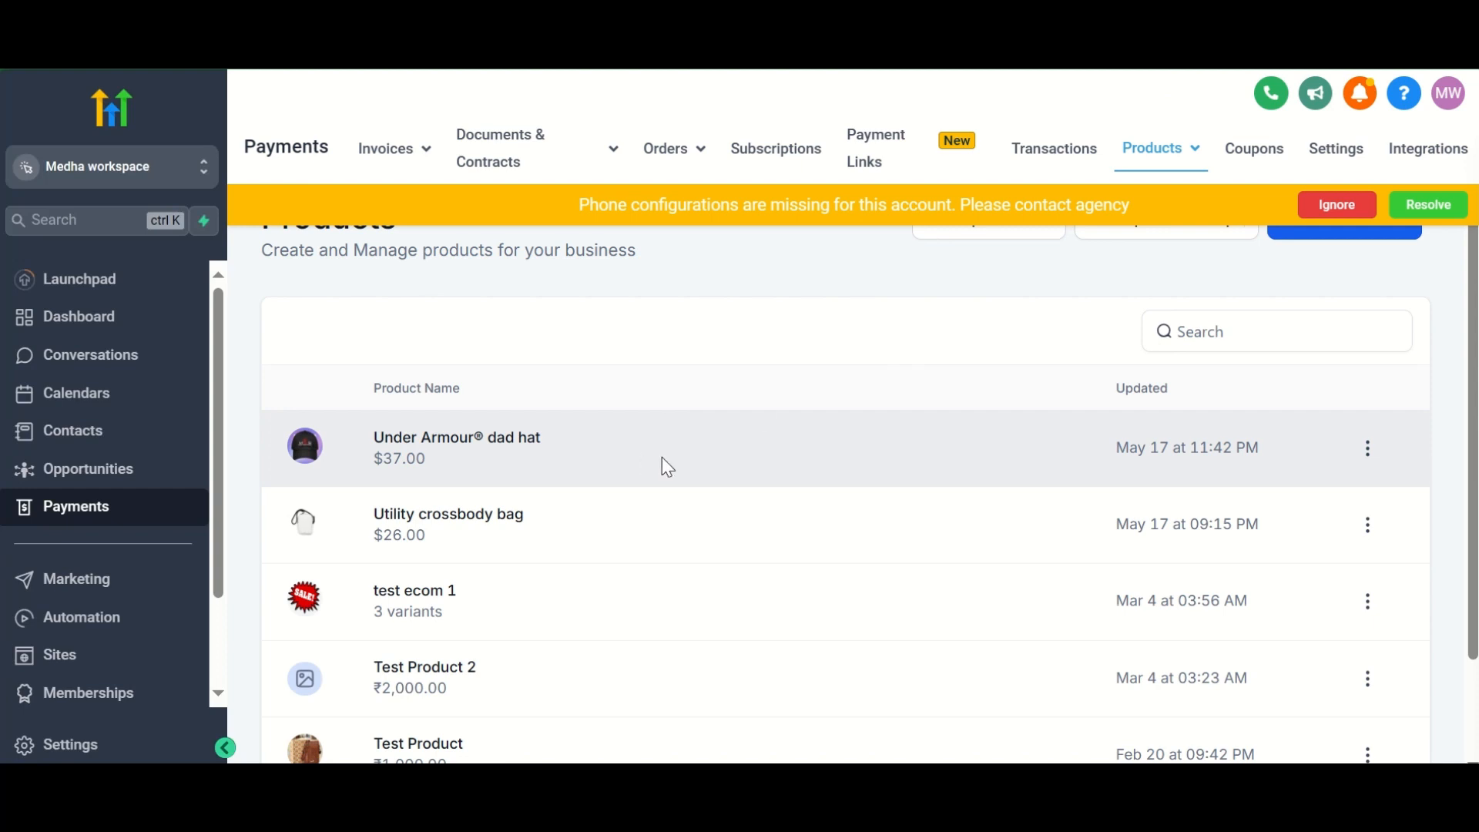
- Ignore the phone configuration warning and open the ecomm website's Products List page for editing in a new tab
left_click(1352, 206)
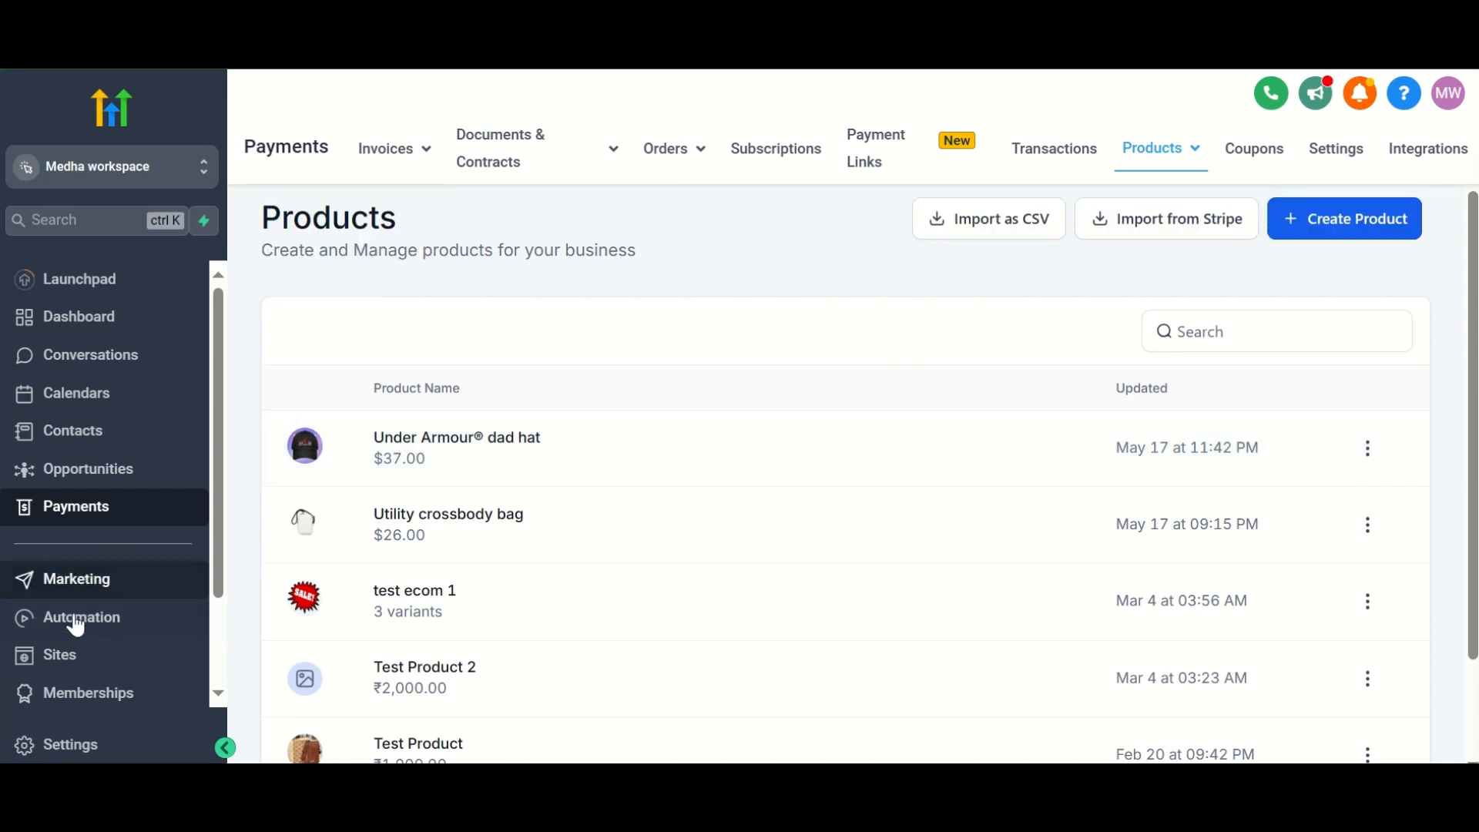
left_click(70, 657)
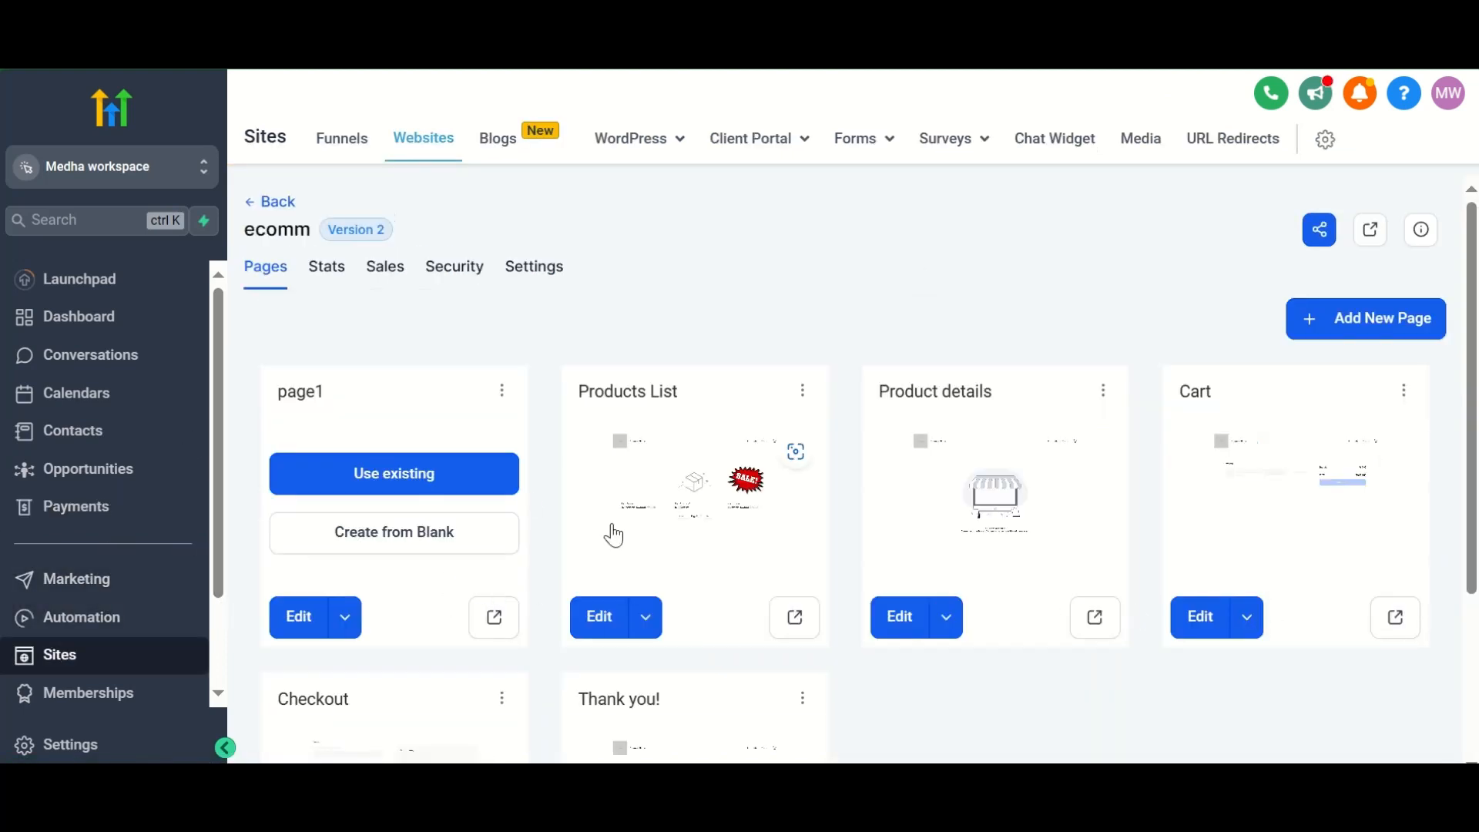
scroll(614, 533, "down", 3)
left_click(645, 451)
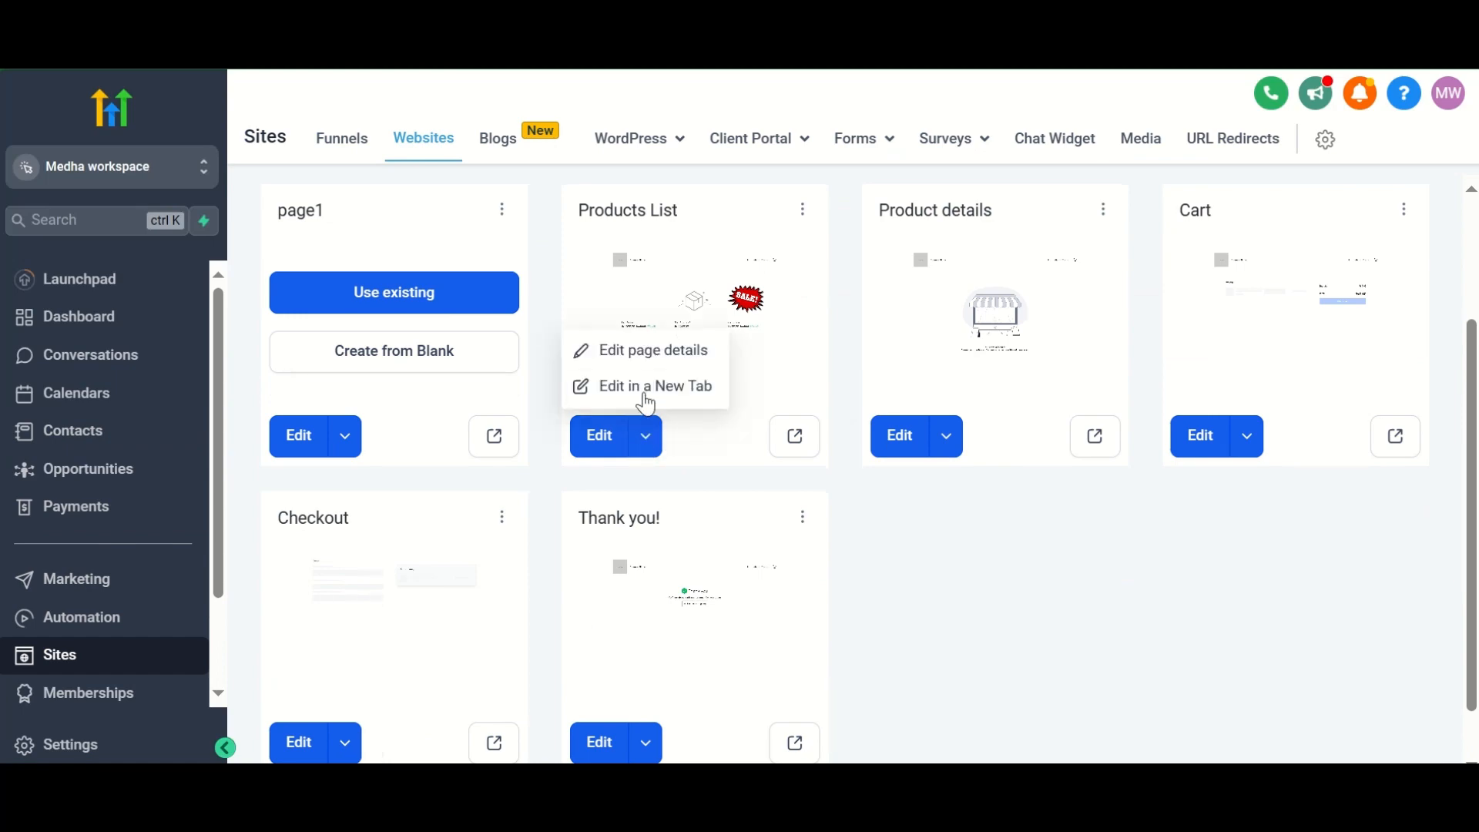
left_click(650, 385)
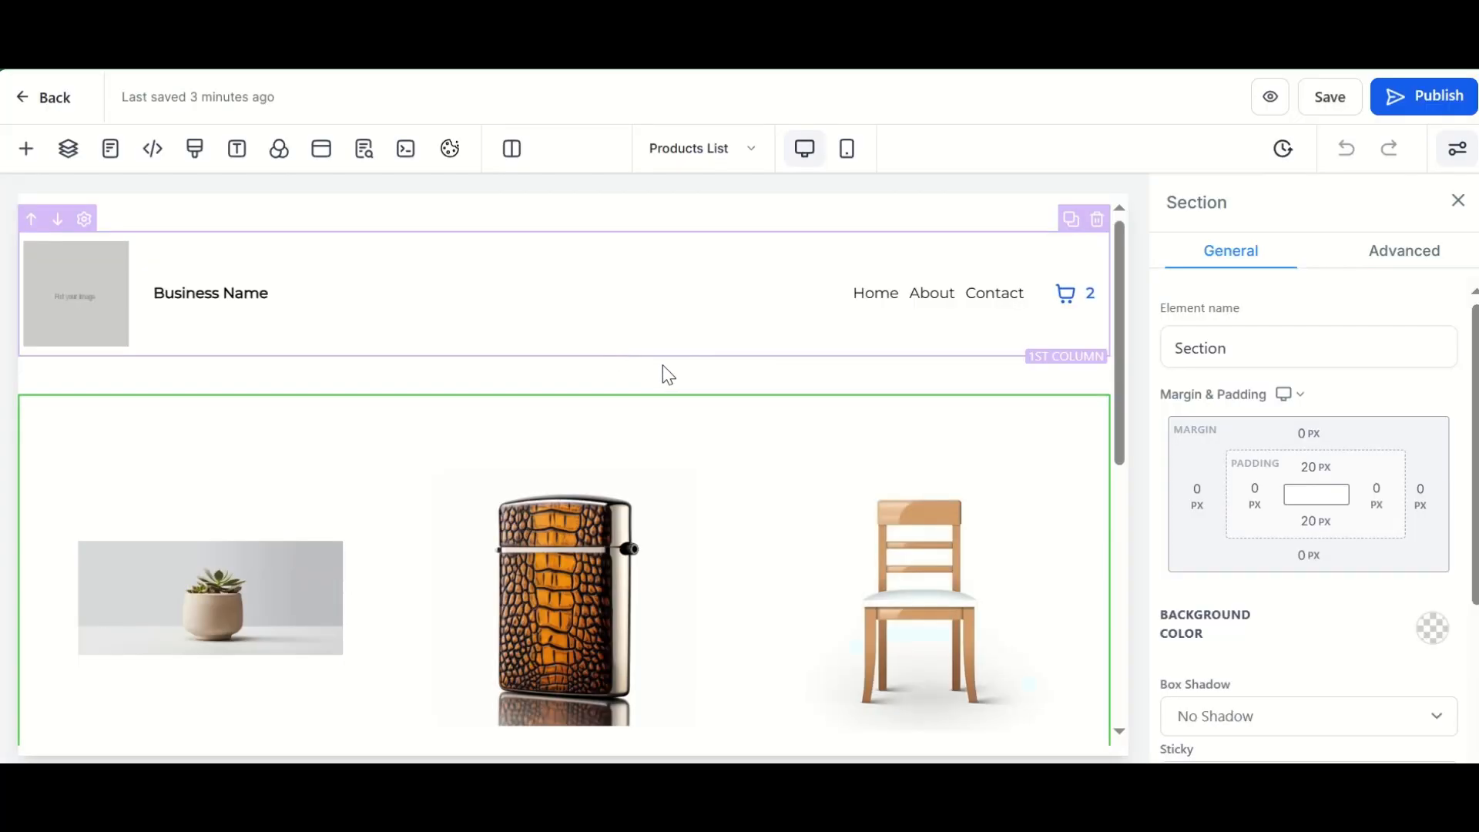
- Select the Product List element, review its product grid and settings, and check the available store elements and store pages
scroll(663, 373, "down", 5)
left_click(914, 331)
scroll(920, 330, "down", 3)
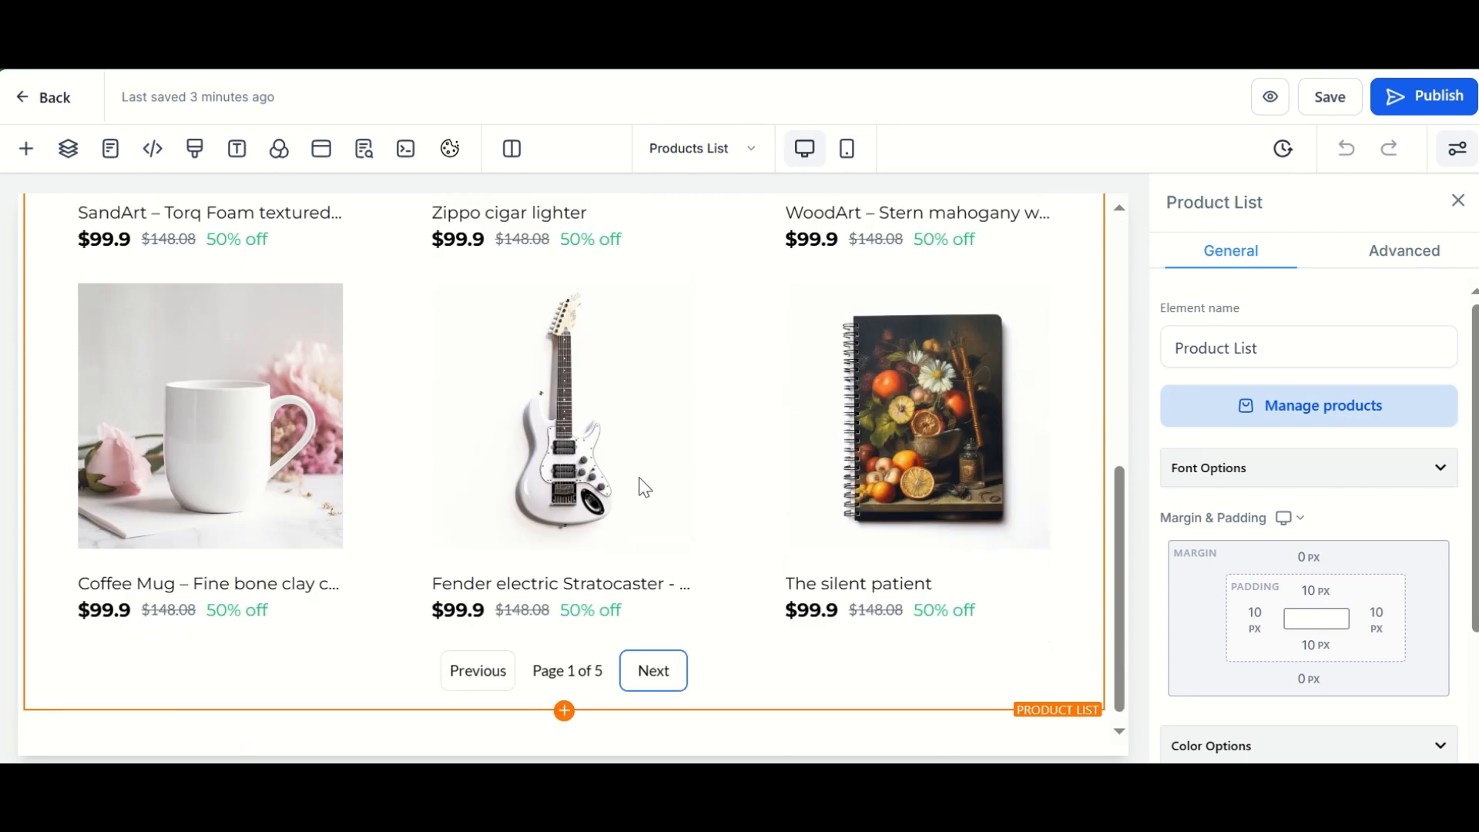
scroll(646, 488, "up", 3)
left_click(25, 149)
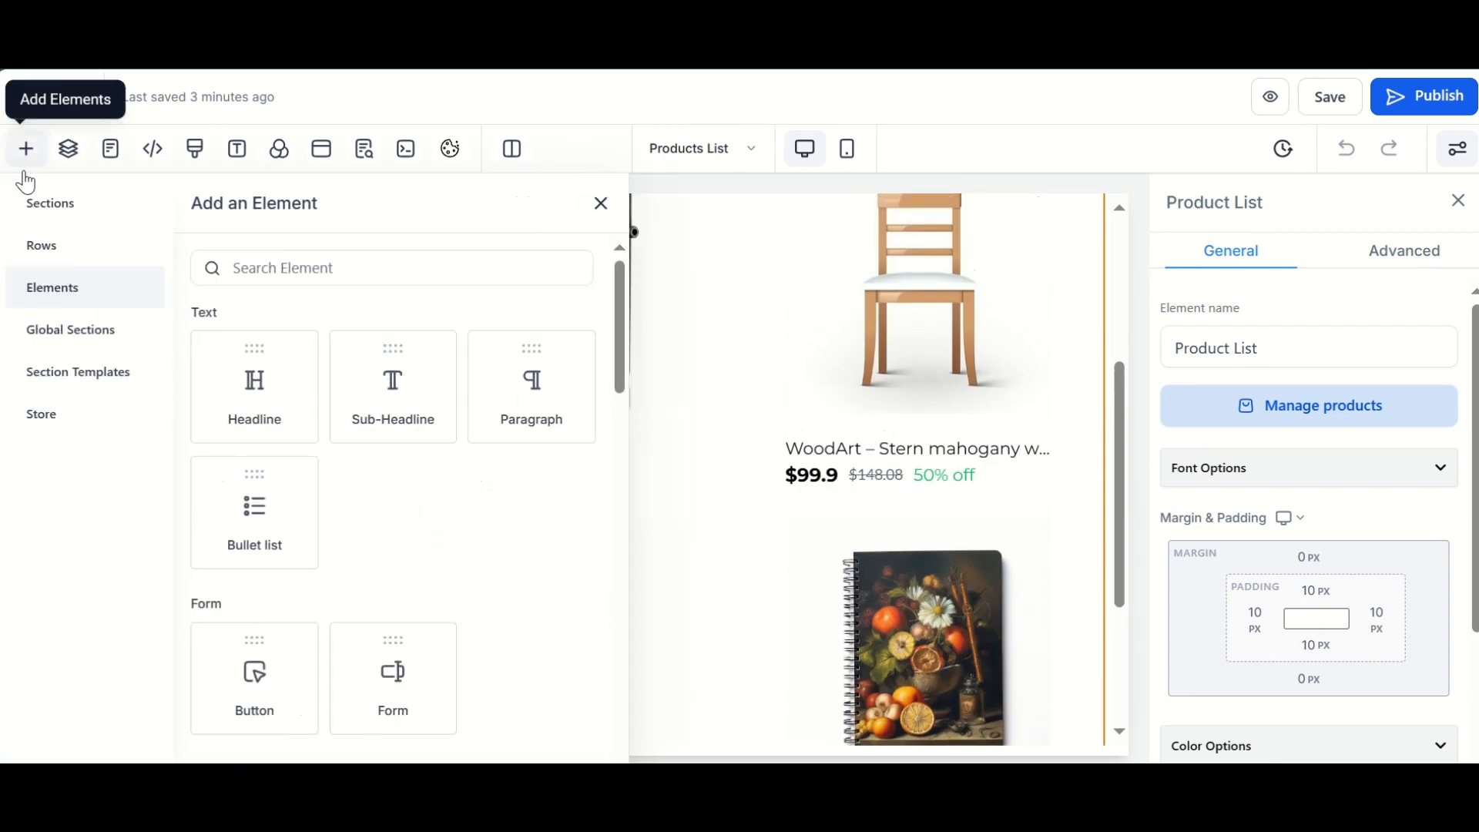
left_click(45, 420)
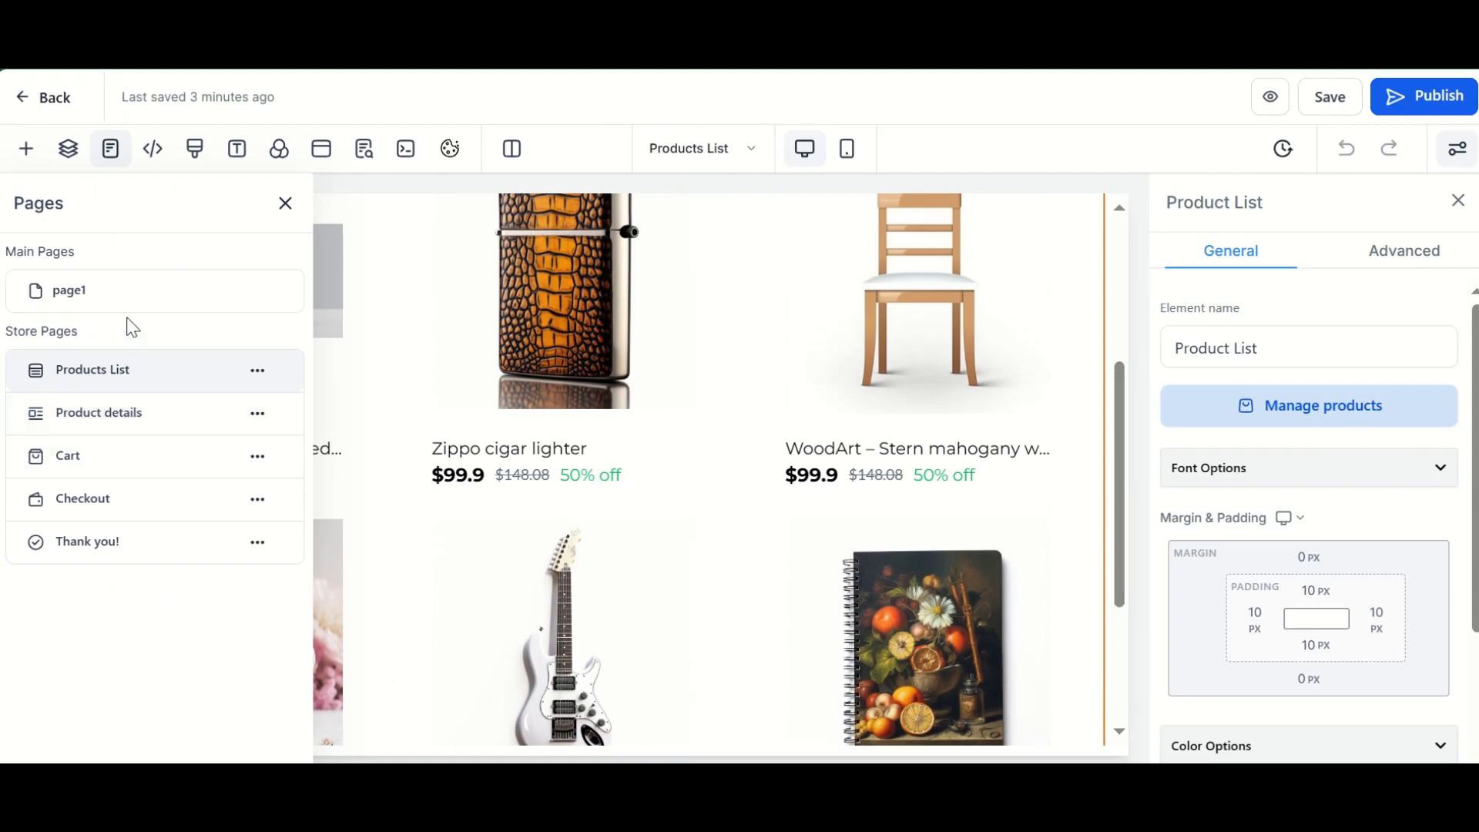